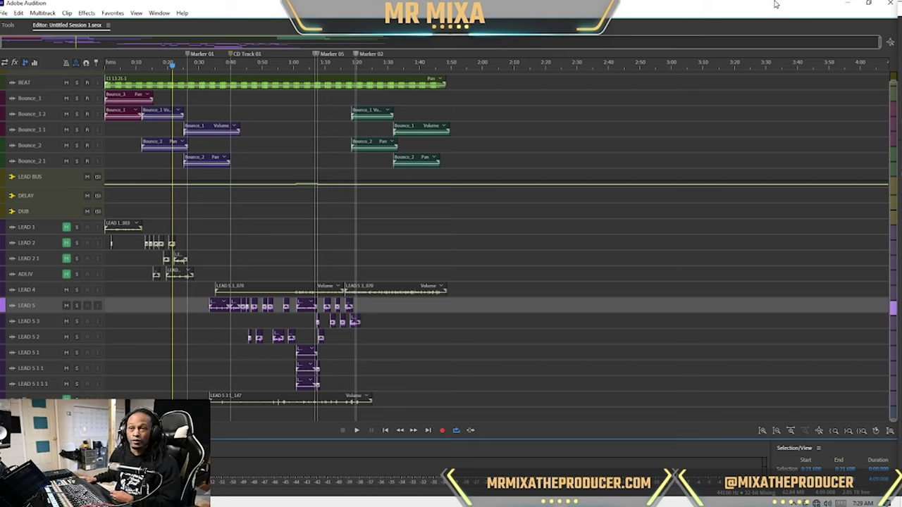
Place the playhead at the CD Track 01 marker and mute the tracks LEAD 5 1 1 1, LEAD 5 1 1 and LEAD 5 1
left_click(229, 242)
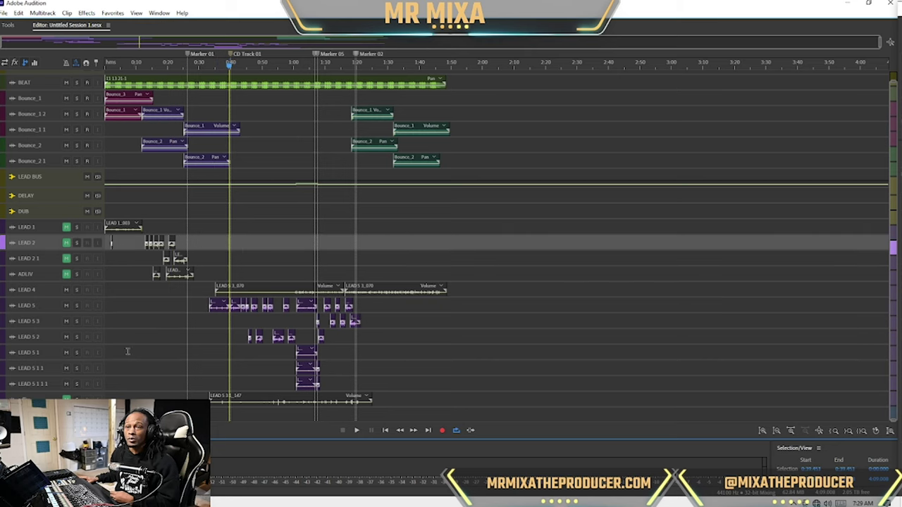
left_click(67, 384)
left_click(67, 368)
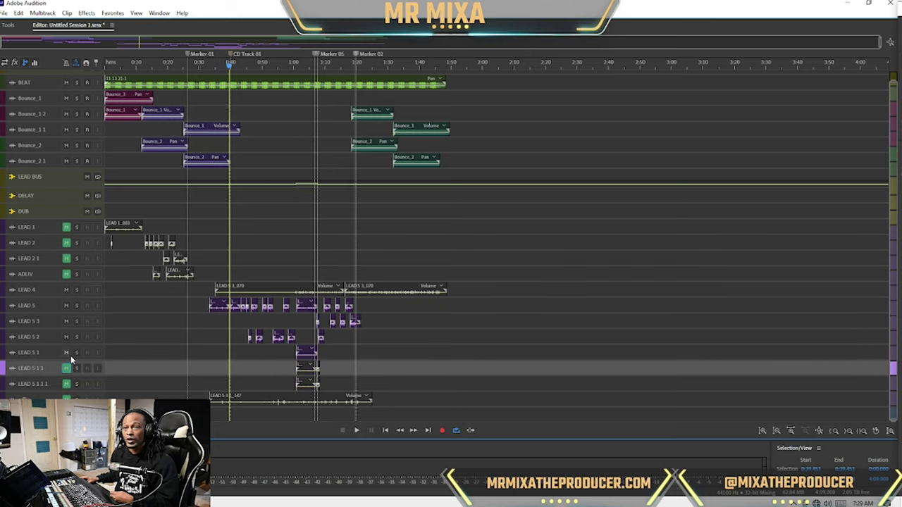
left_click(67, 352)
scroll(71, 304, "up", 3)
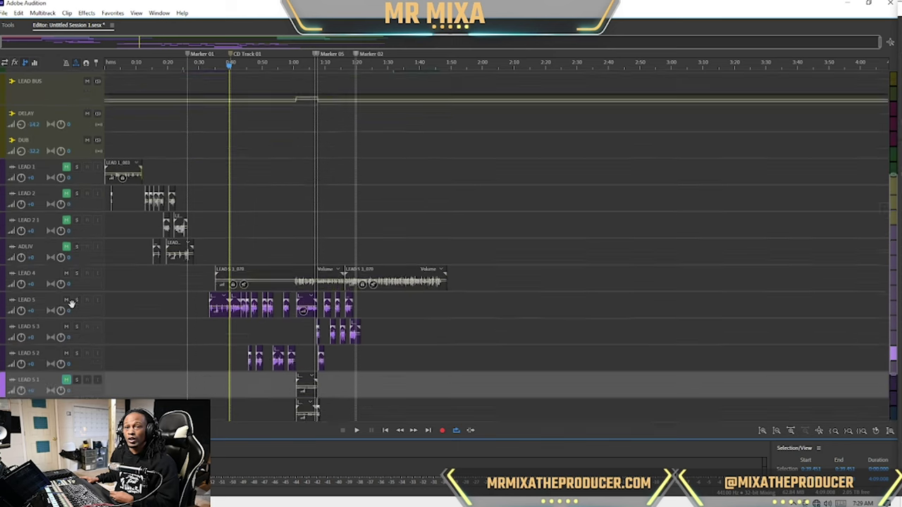
scroll(298, 270, "down", 2)
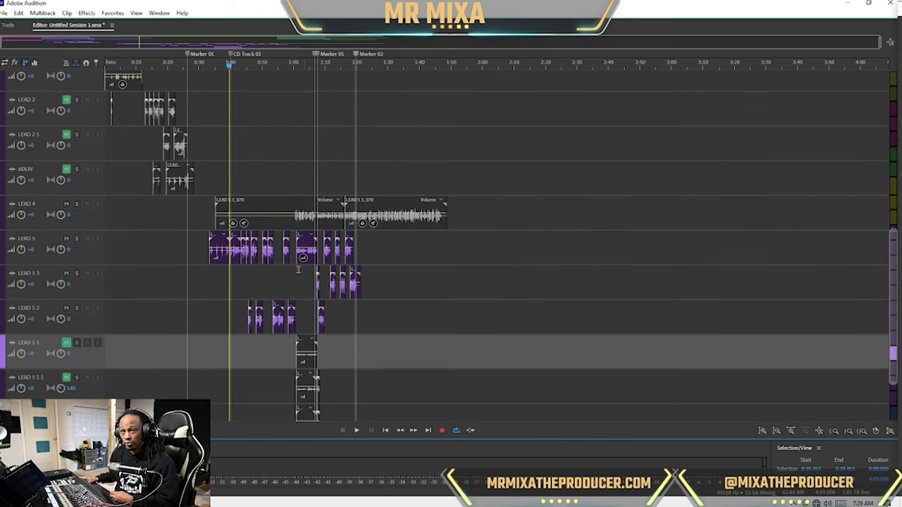
Place the playhead just before the CD Track 01 marker and examine the LEAD 5 tracks' clips and effects racks
left_click(229, 271)
key("equal")
key("equal")
key("equal")
key("equal")
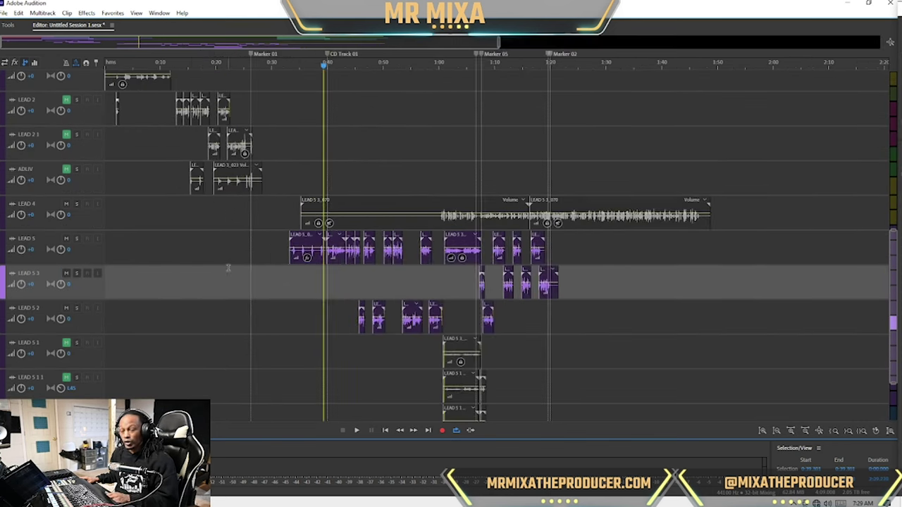
scroll(48, 251, "up", 2)
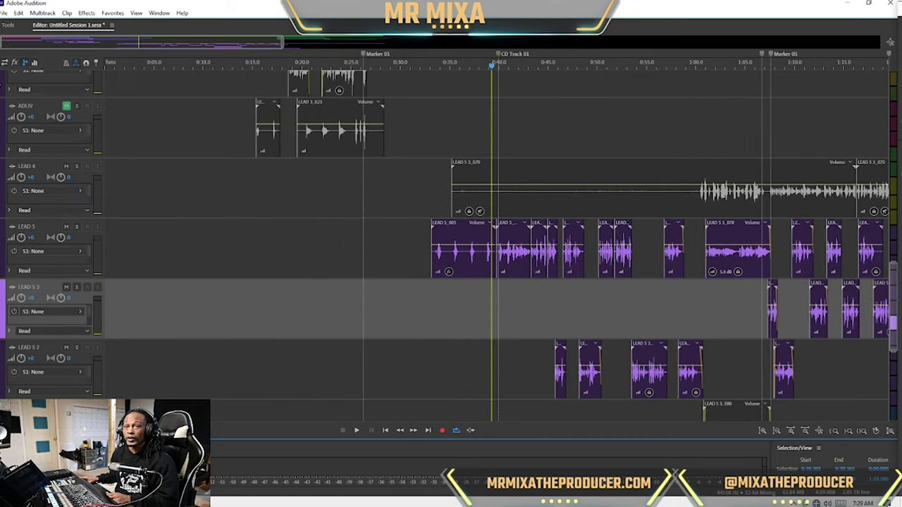
scroll(85, 254, "up", 1)
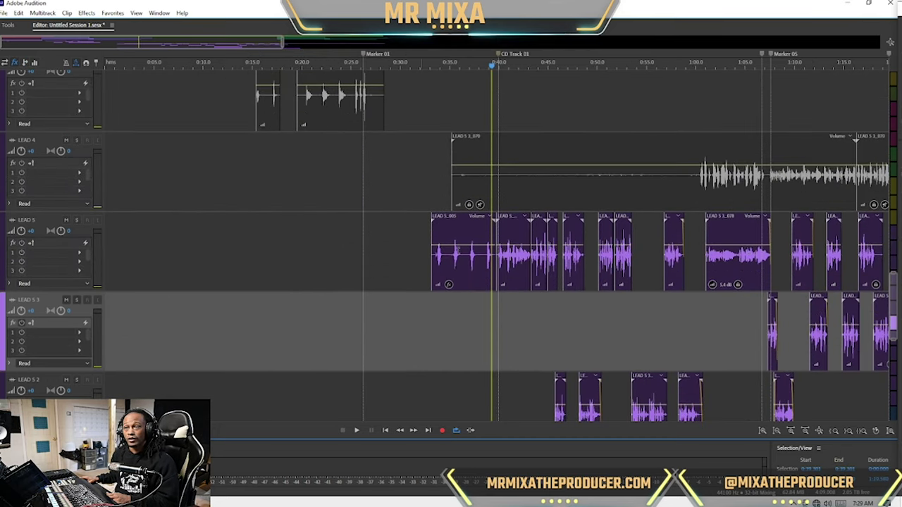
scroll(749, 251, "down", 1)
key("minus")
key("minus")
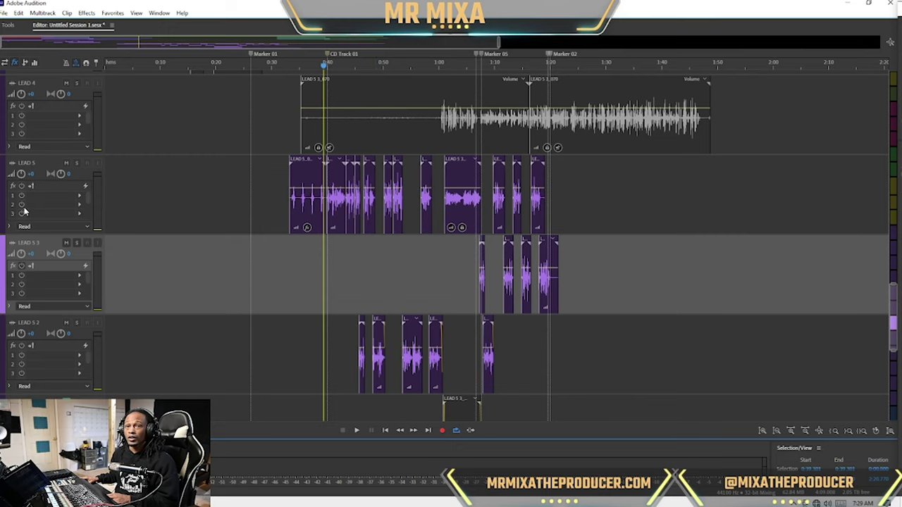
scroll(260, 254, "down", 3)
scroll(289, 231, "up", 3)
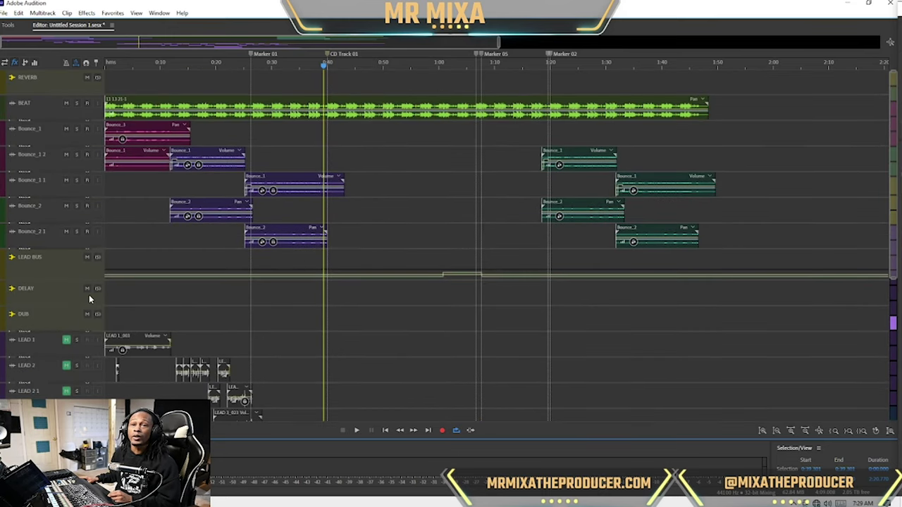
Mute the REVERB bus, playing the section from just before the CD Track 01 marker with and without it
key("space")
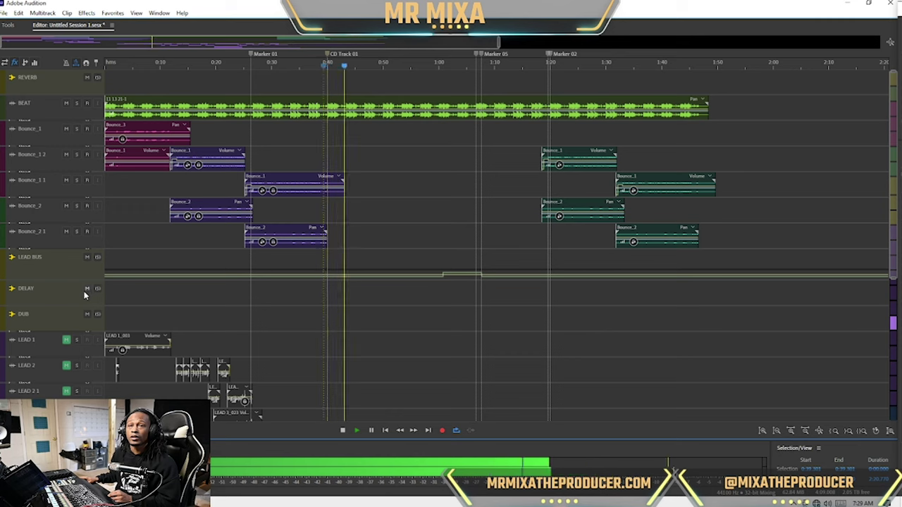
key("space")
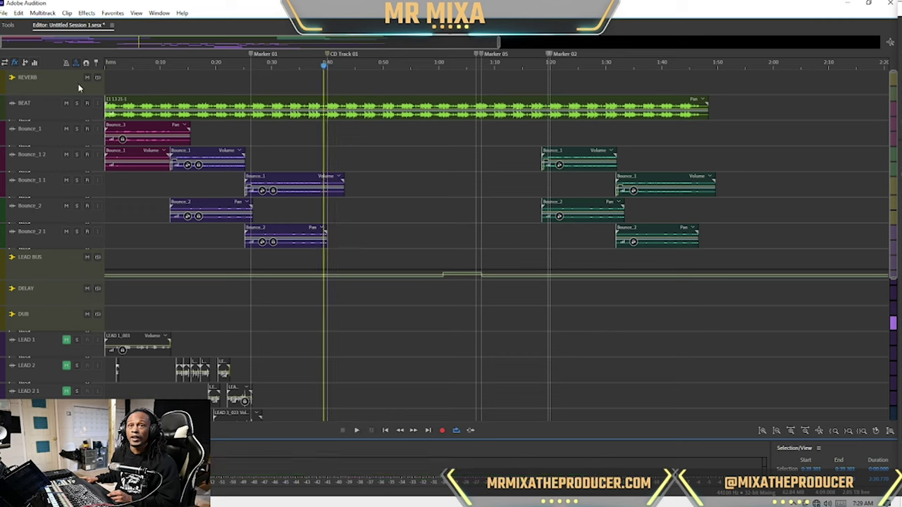
left_click(86, 79)
key("space")
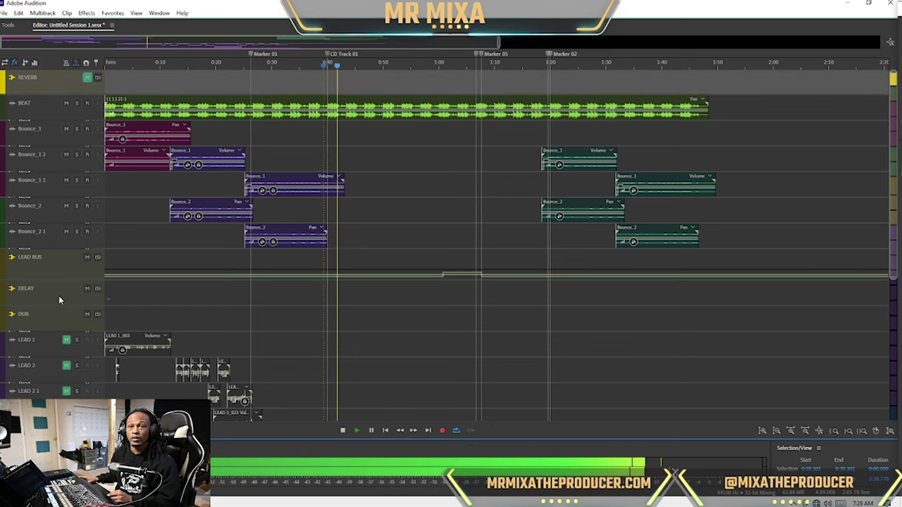
key("space")
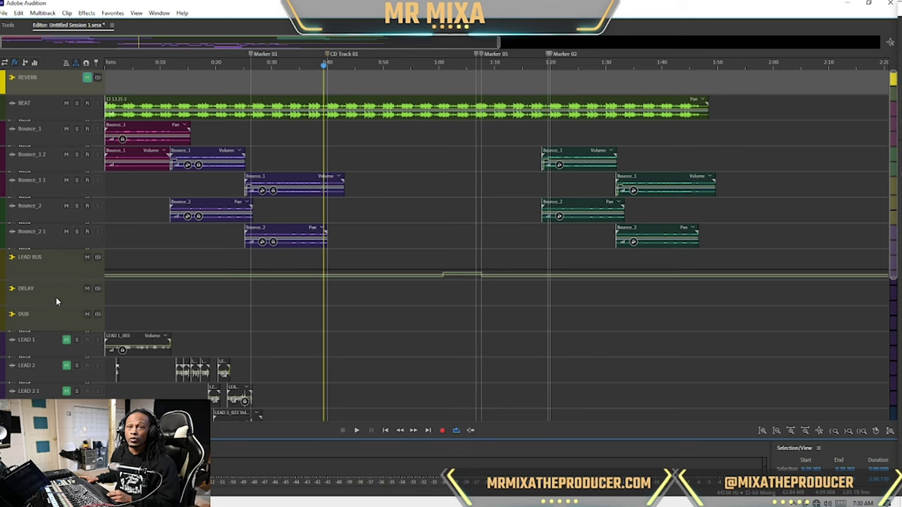
Examine the effects racks of the DELAY and DUB buses and of the lead vocal tracks
scroll(215, 303, "down", 9)
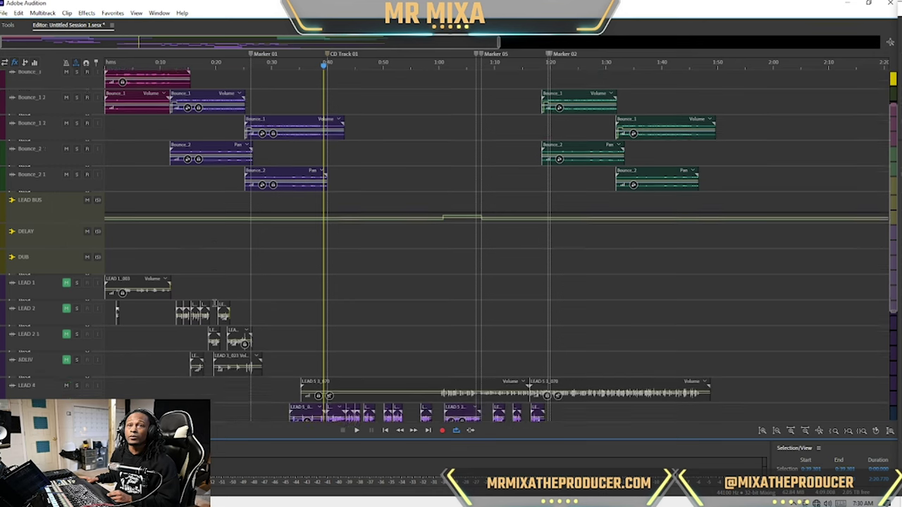
scroll(257, 251, "up", 5)
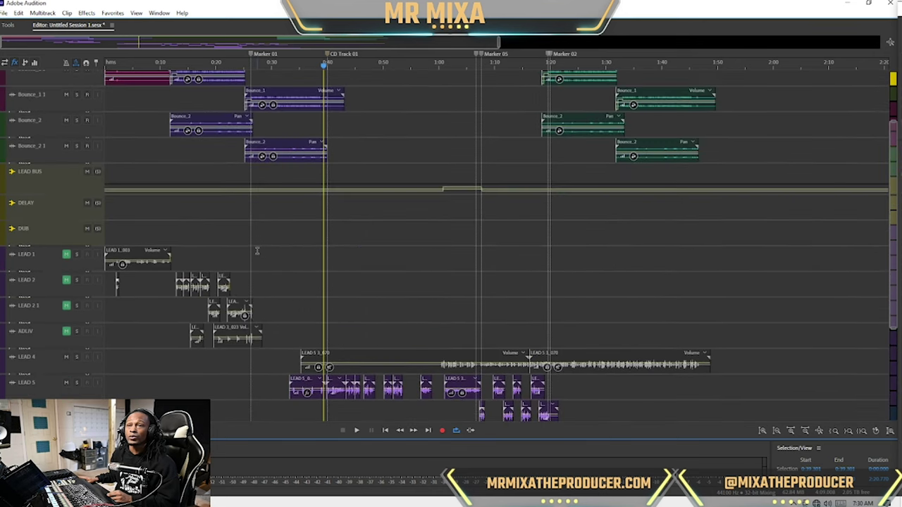
scroll(58, 262, "up", 5)
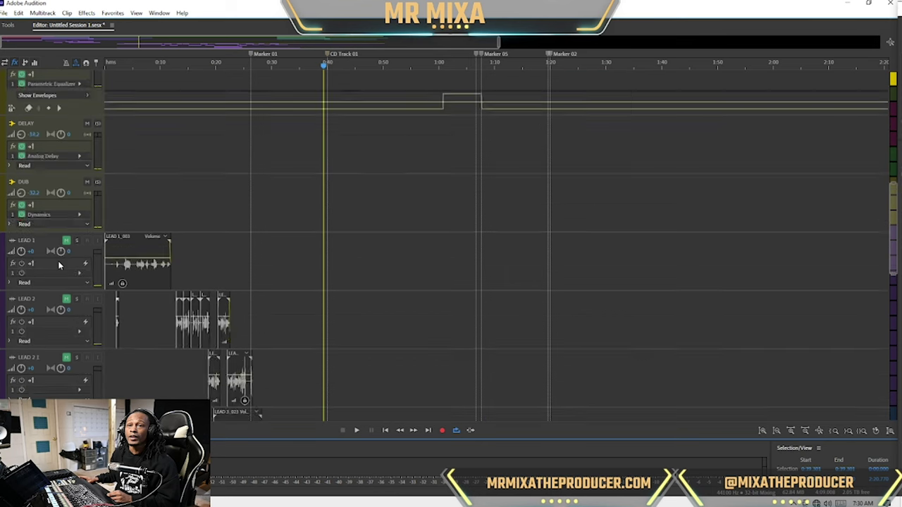
scroll(58, 263, "down", 2)
scroll(345, 282, "down", 10)
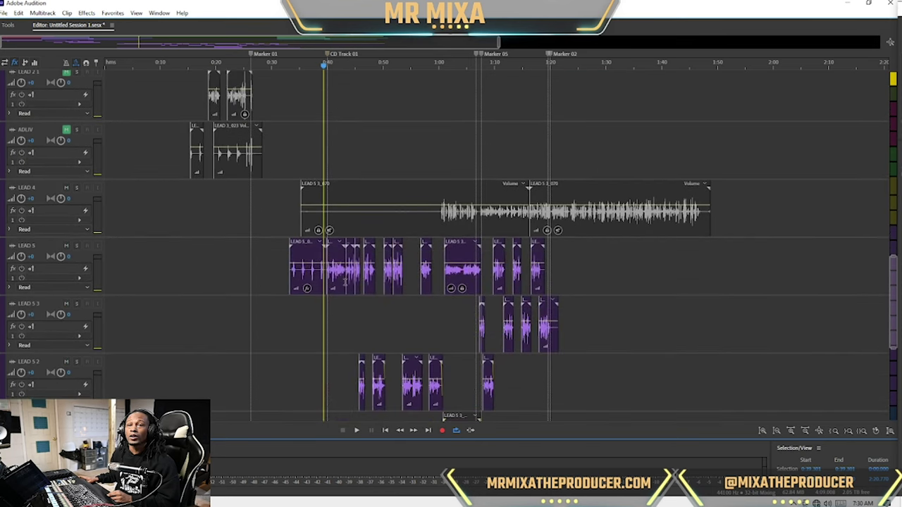
scroll(345, 282, "up", 1)
scroll(273, 306, "up", 3)
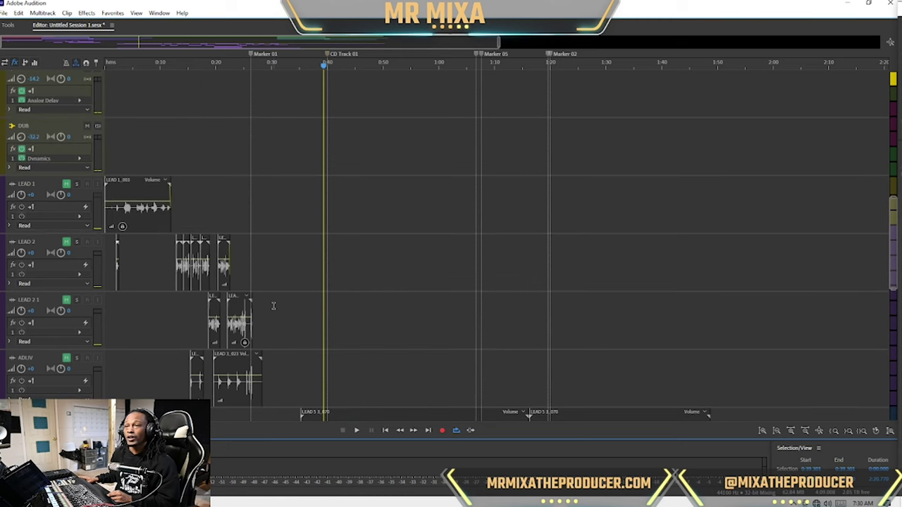
scroll(274, 305, "down", 2)
scroll(121, 160, "up", 2)
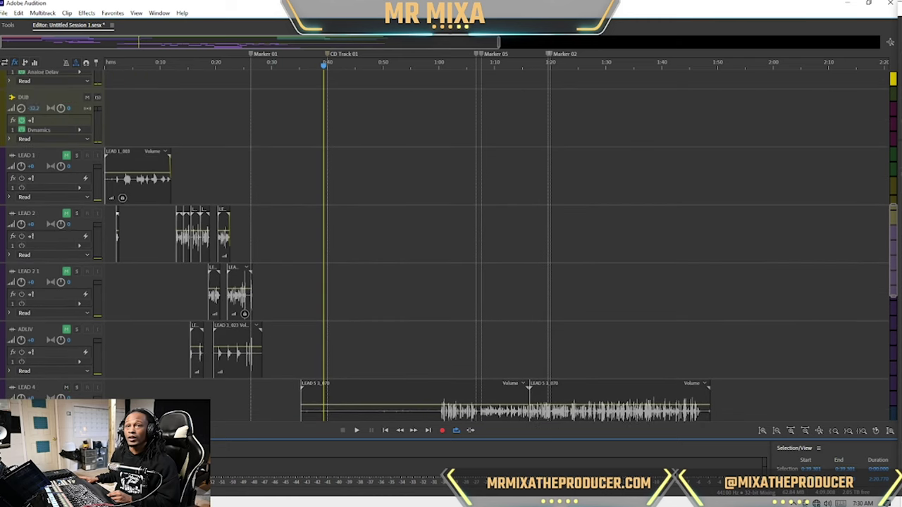
Show the tracks' input and output routing and check where the lead vocal tracks are sent
left_click(5, 62)
scroll(56, 176, "up", 3)
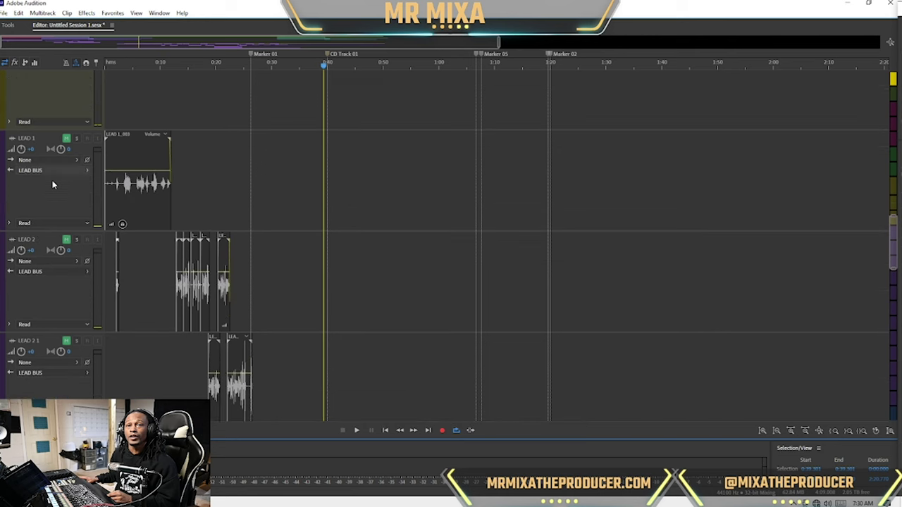
scroll(57, 177, "down", 3)
scroll(351, 184, "up", 2)
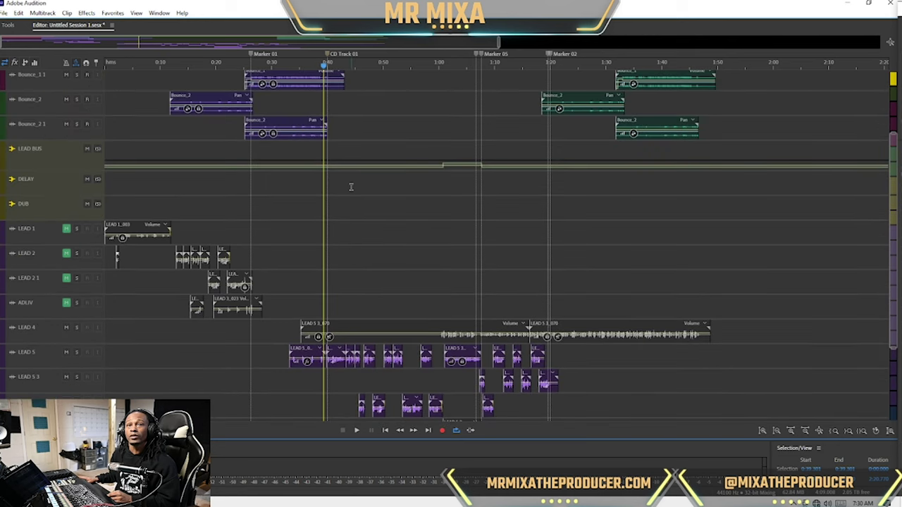
Move the LEAD BUS track down so it sits between the LEAD 4 and LEAD 5 tracks
left_click(43, 163)
left_click_drag(4, 146, 69, 329)
scroll(69, 331, "up", 3)
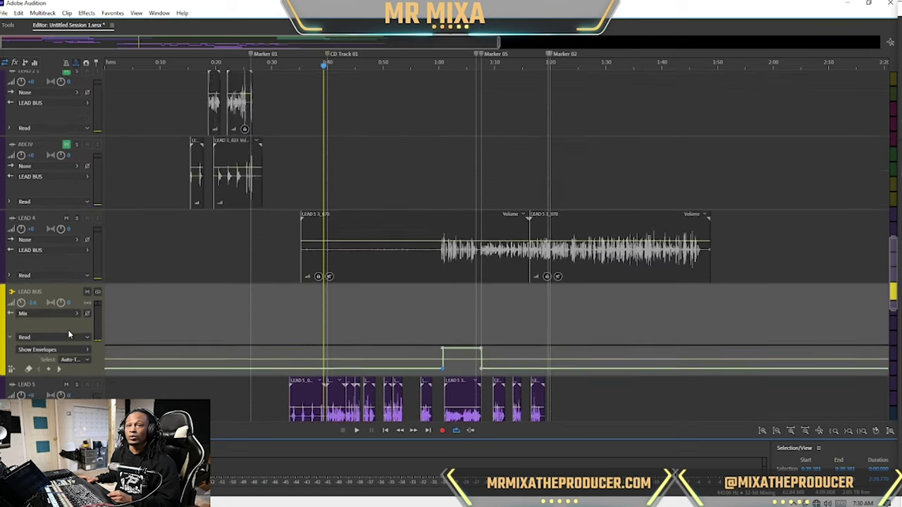
Show the LEAD BUS effects rack and open its Multiband Compressor, moving the effect window clear of the track controls
left_click(15, 62)
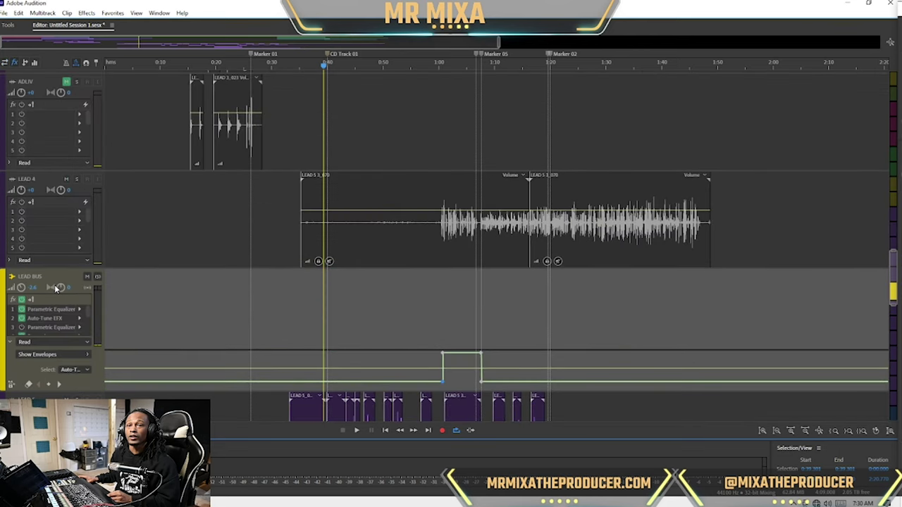
scroll(55, 288, "up", 3)
scroll(55, 288, "down", 1)
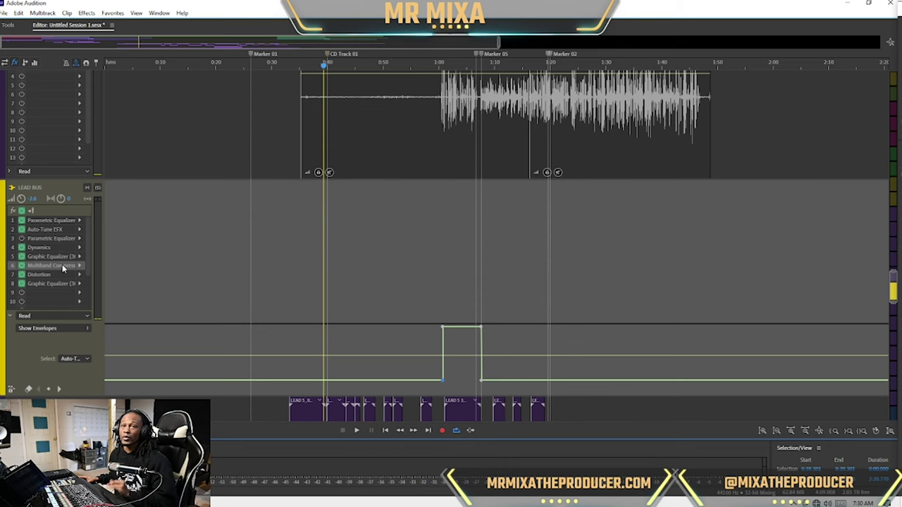
double_click(62, 265)
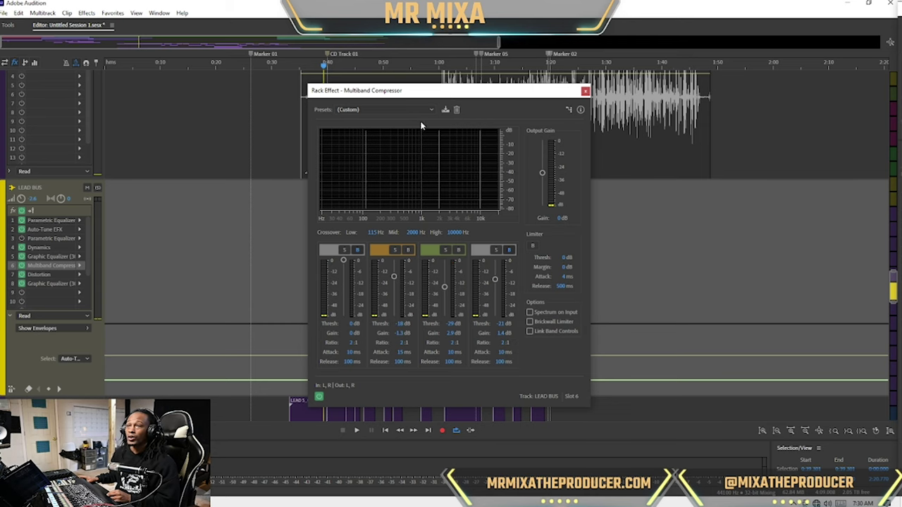
left_click_drag(448, 94, 724, 81)
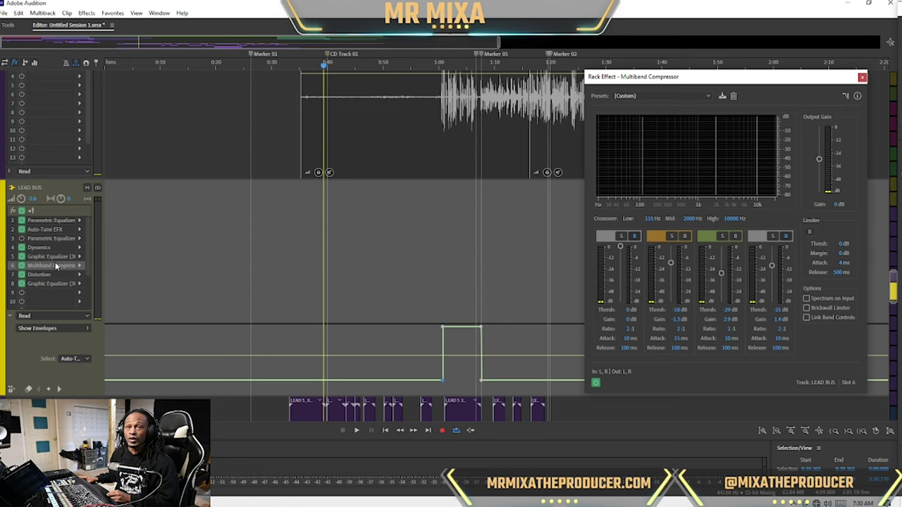
Play the LEAD 5 vocal from just before the CD Track 01 marker and watch the band levels in the Multiband Compressor
scroll(56, 266, "down", 2)
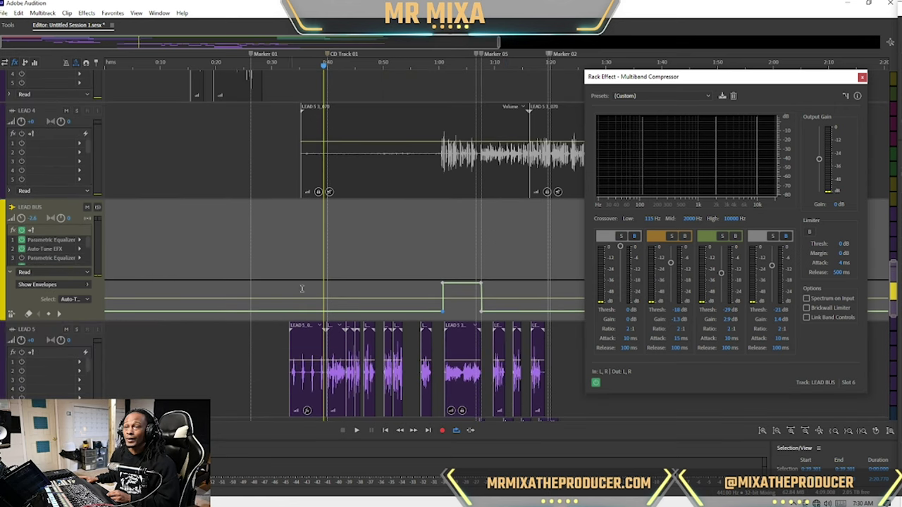
scroll(301, 288, "down", 2)
left_click(320, 302)
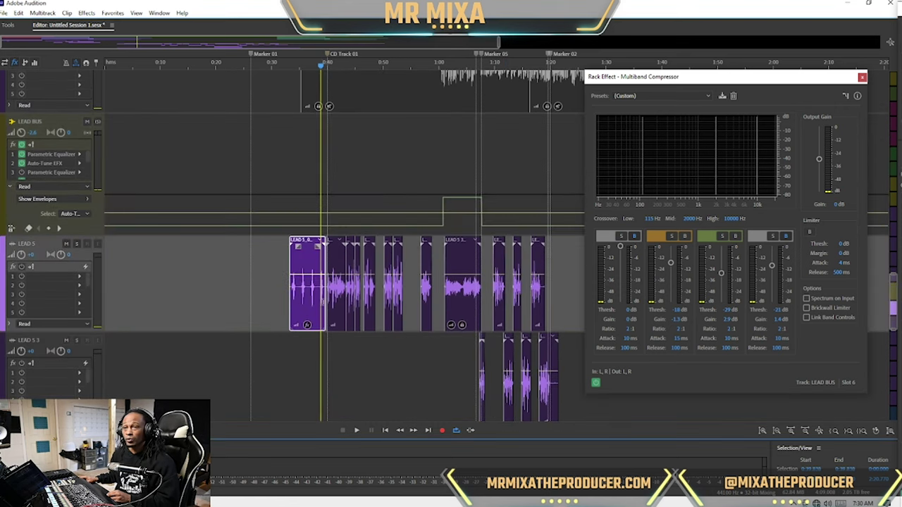
key("equal")
key("equal")
key("equal")
key("equal")
key("equal")
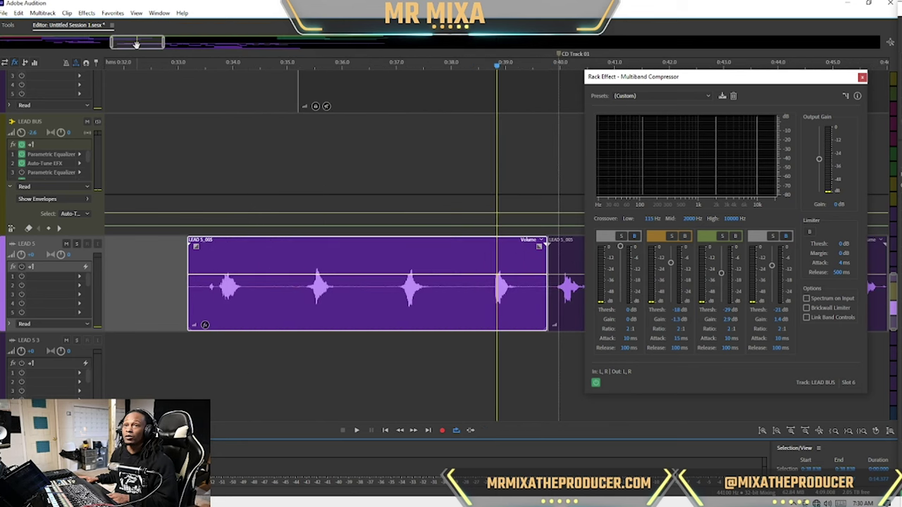
left_click_drag(137, 43, 156, 42)
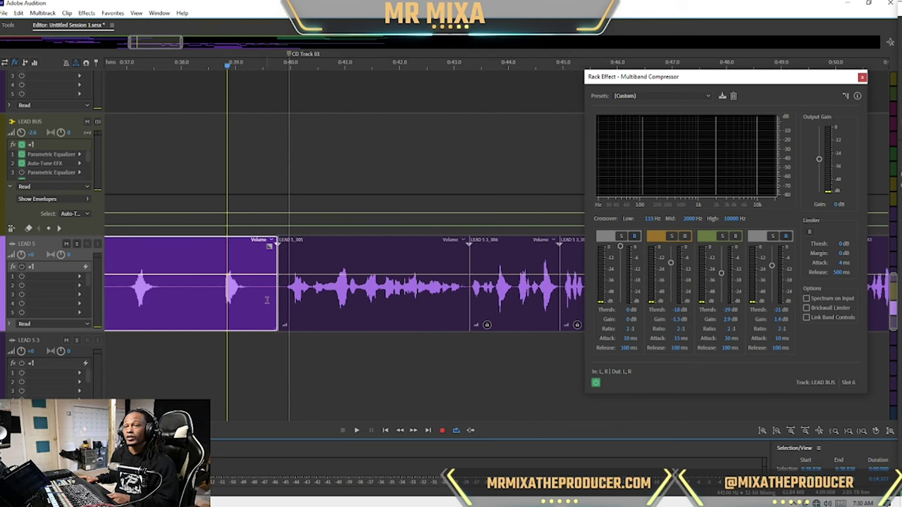
left_click(267, 301)
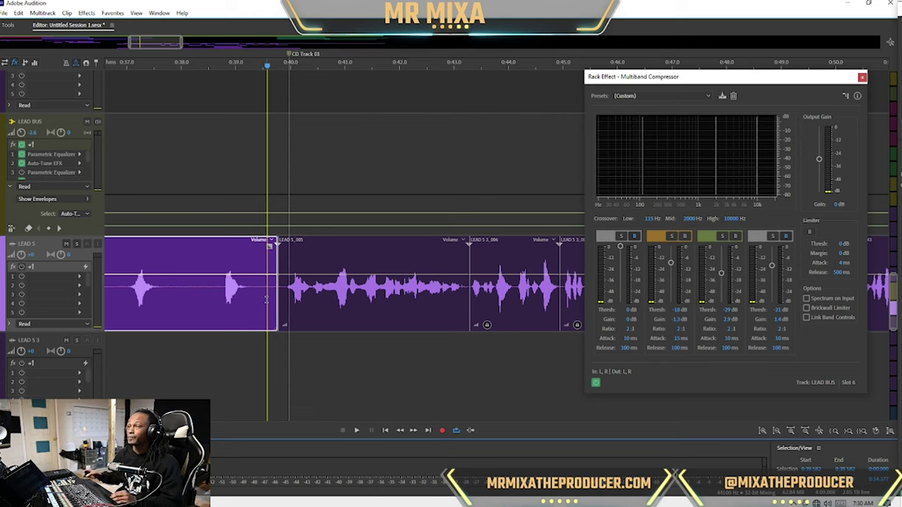
key("space")
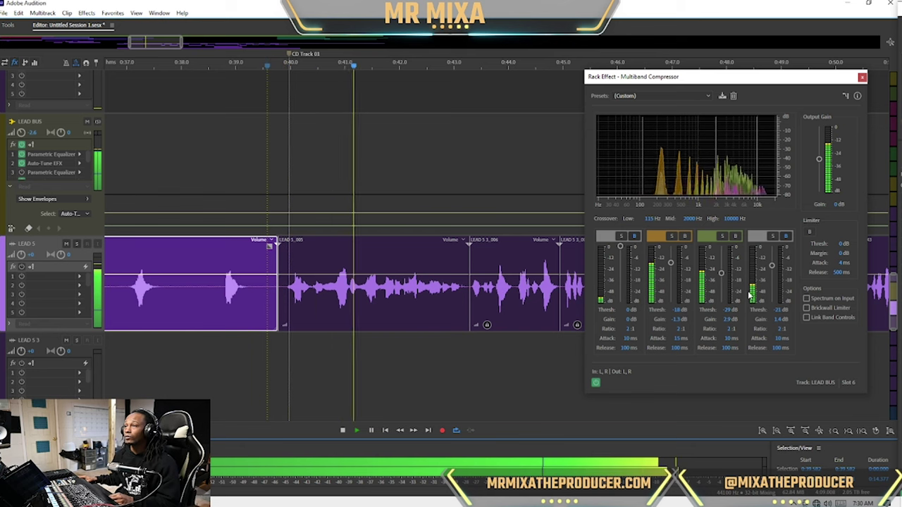
key("space")
Load the (Default) preset in the Multiband Compressor, audition it, and set the second band's threshold to -26 dB
left_click(650, 98)
left_click(652, 107)
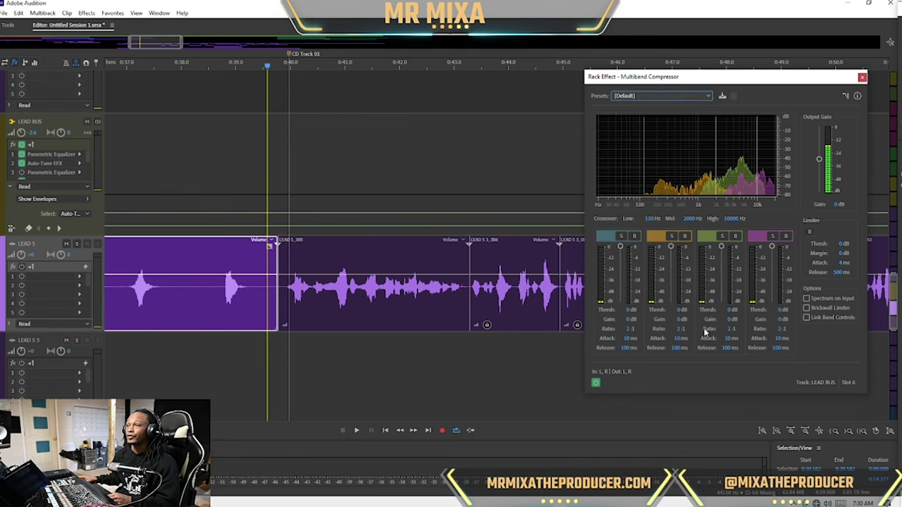
key("space")
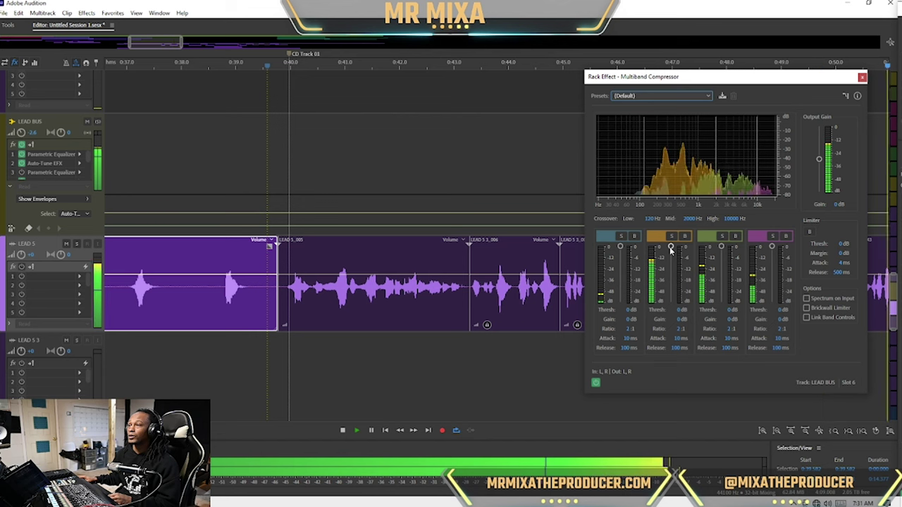
key("space")
left_click_drag(671, 246, 671, 266)
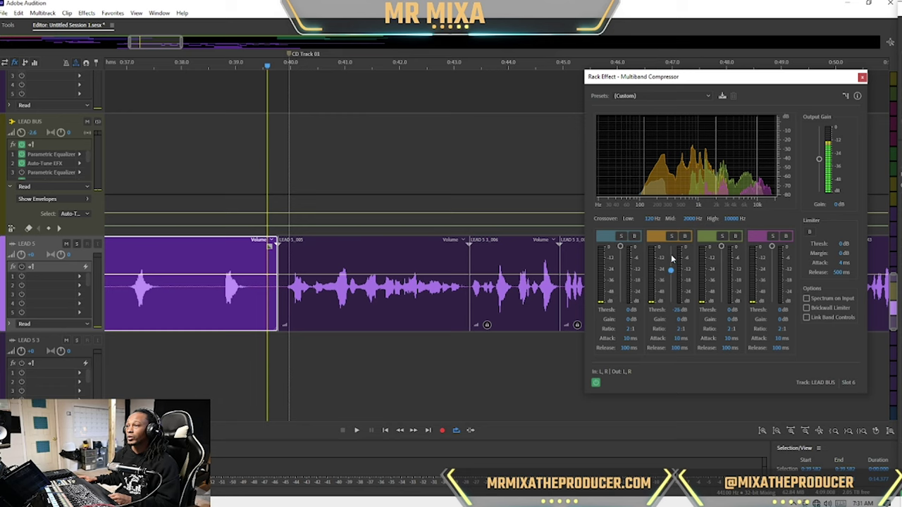
Set the second band's threshold to -21 dB and gain to 1.7 dB, auditioning the band soloed and within the full vocal
key("space")
left_click(672, 237)
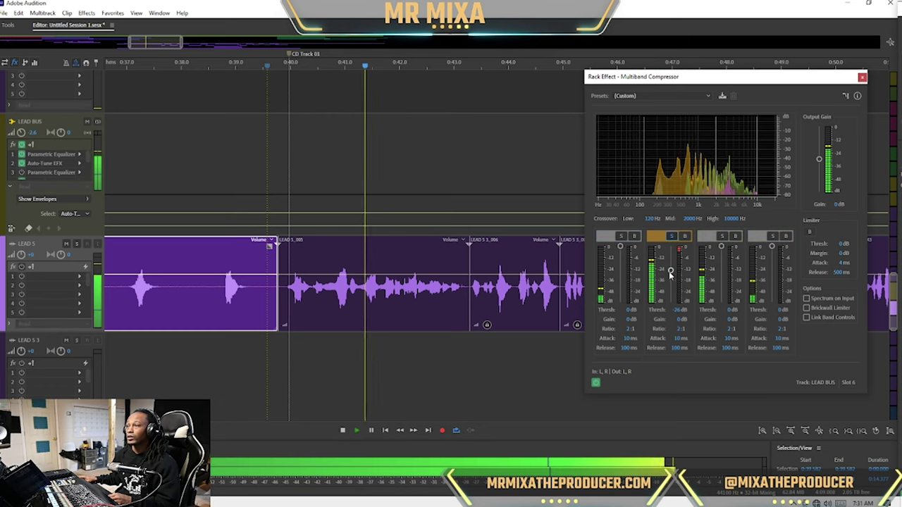
left_click_drag(671, 271, 672, 268)
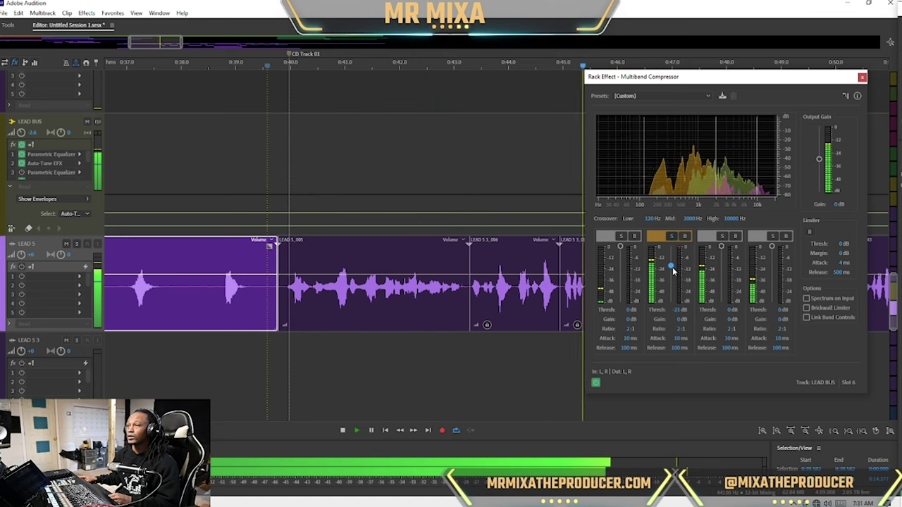
key("space")
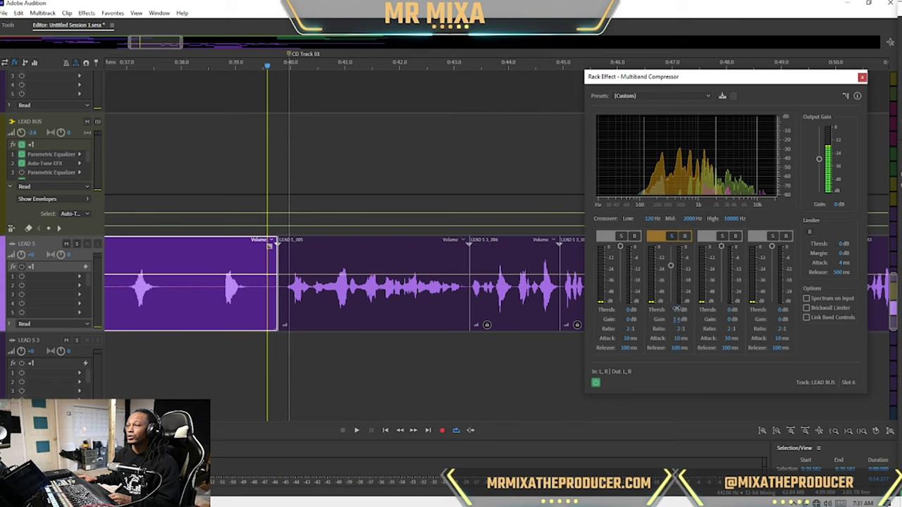
key("space")
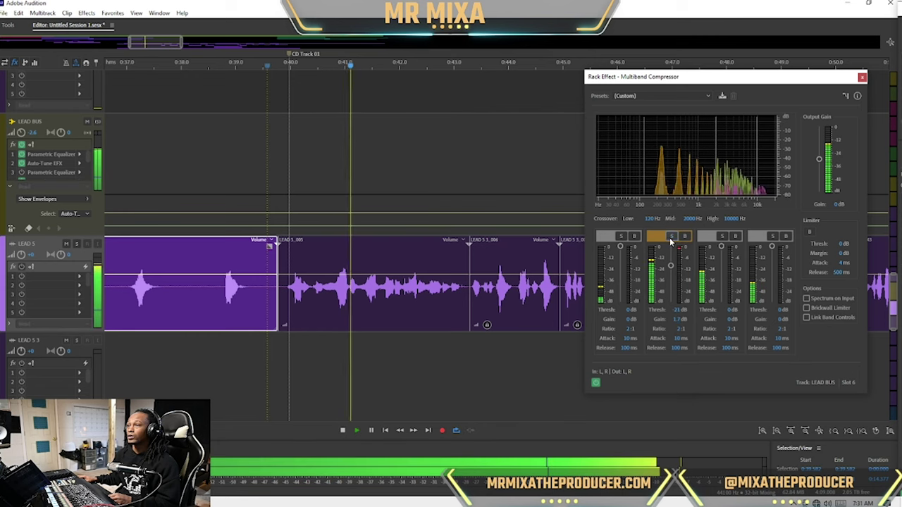
left_click(671, 237)
left_click(672, 237)
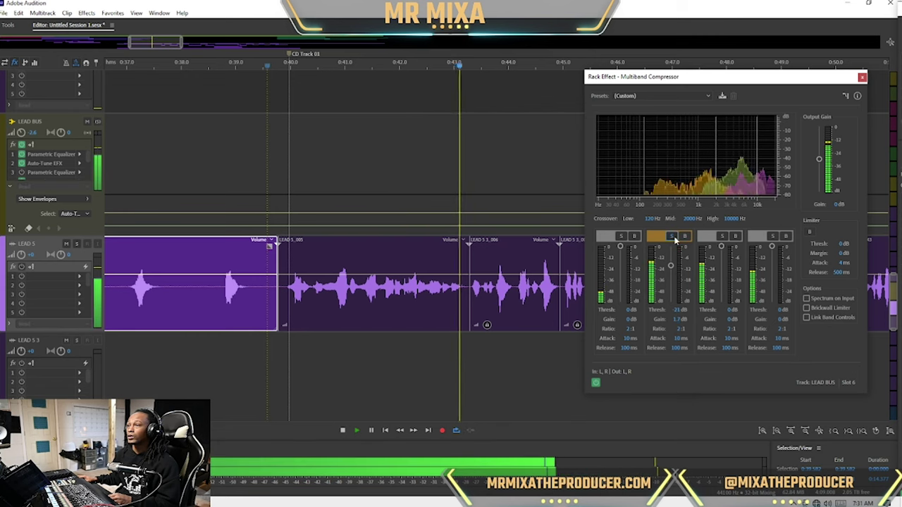
left_click(674, 237)
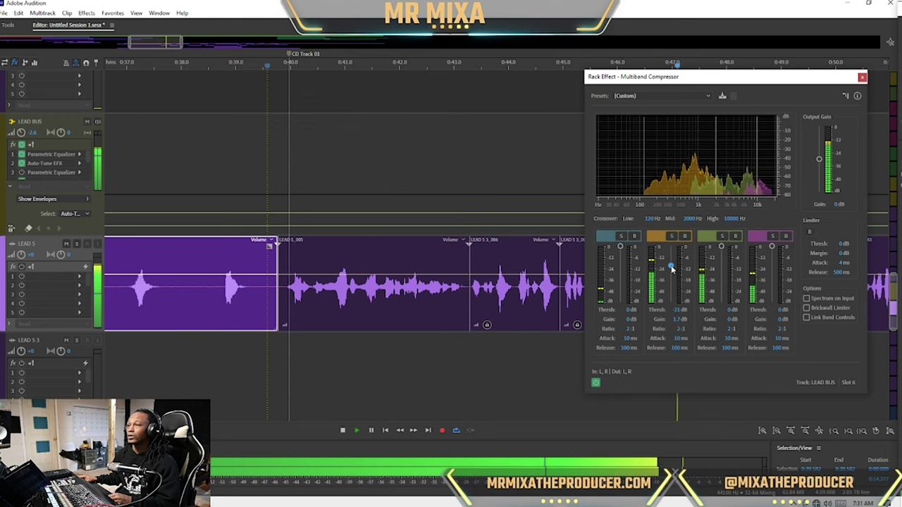
Fine-tune the second band to a -20 dB threshold and 2.3 dB gain, and replay the vocal
left_click_drag(671, 267, 671, 265)
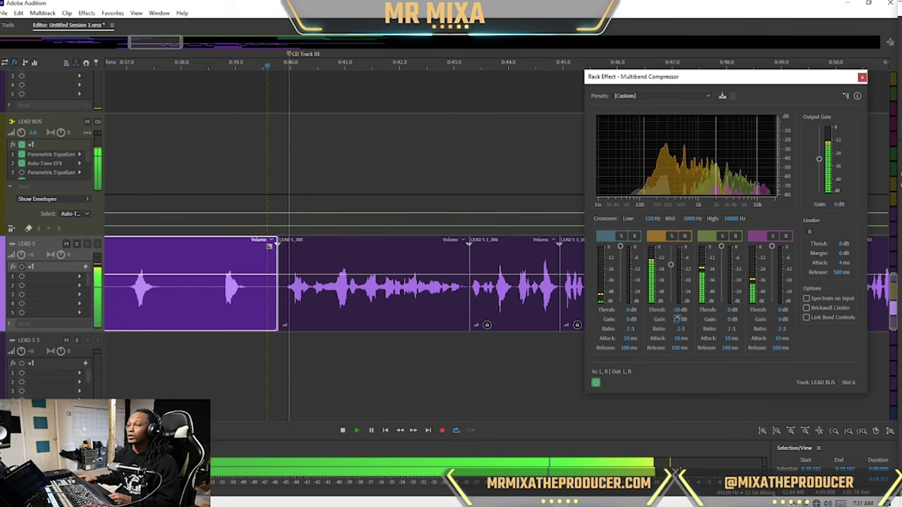
left_click_drag(677, 318, 724, 298)
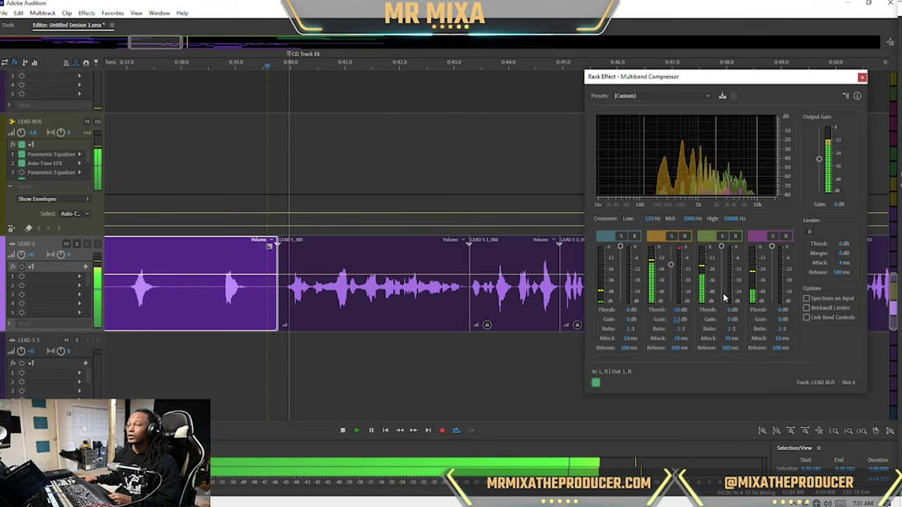
key("space")
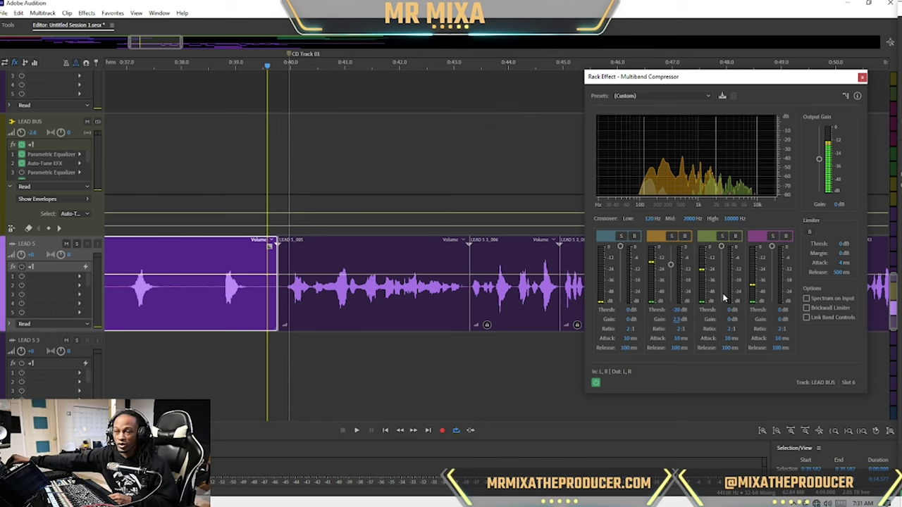
key("space")
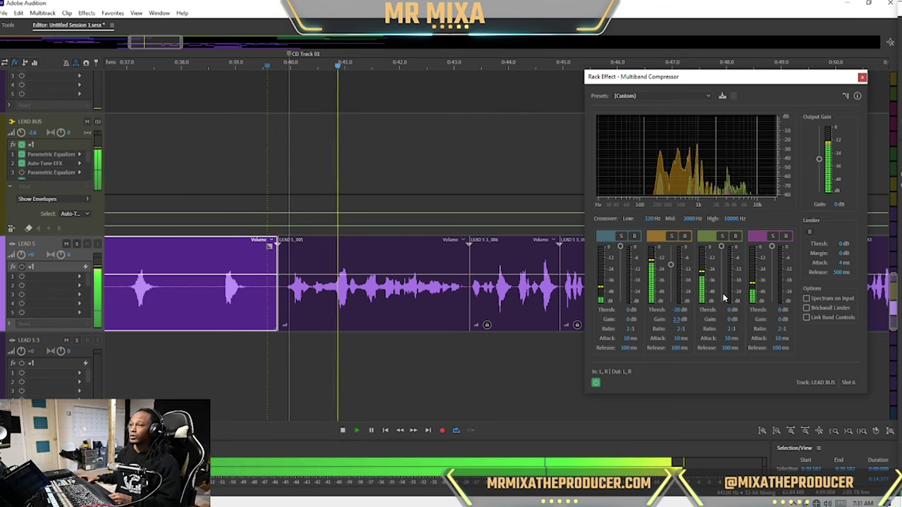
key("space")
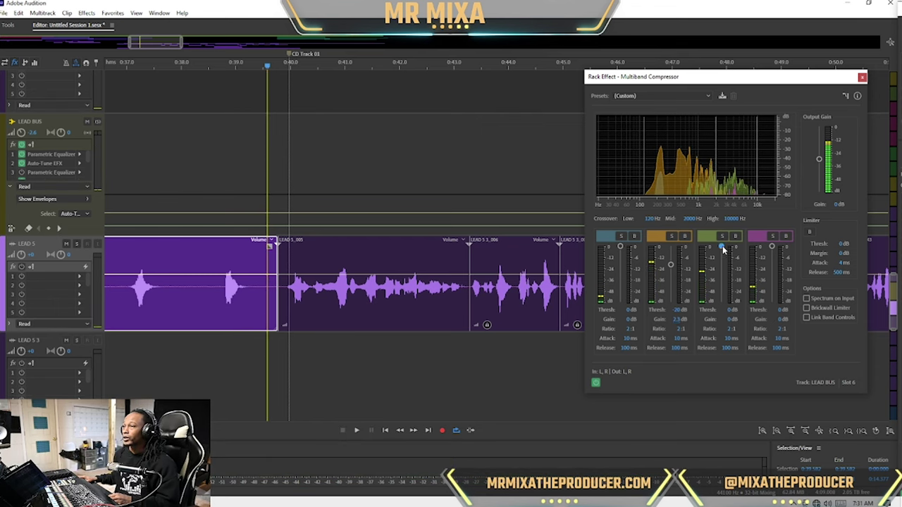
Set the third band's threshold to -35 dB and solo the band to audition it
left_click_drag(722, 249, 723, 280)
left_click(723, 237)
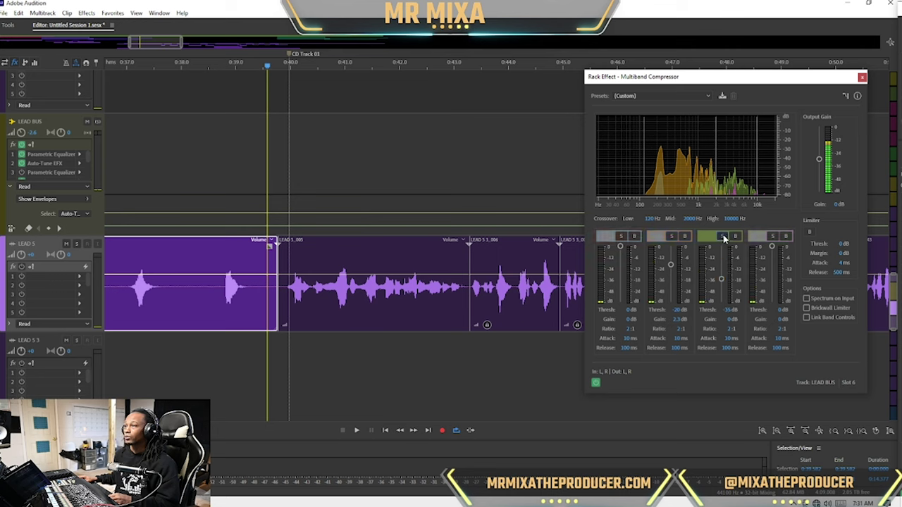
key("space")
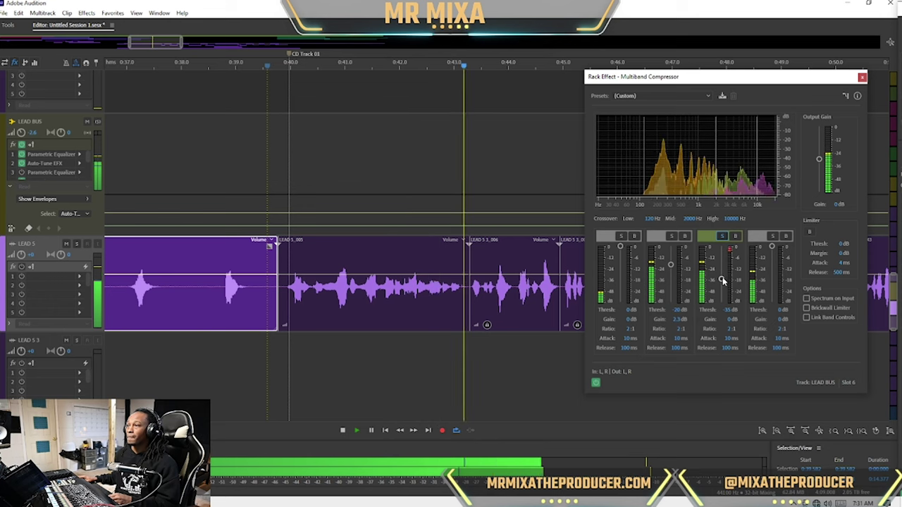
key("space")
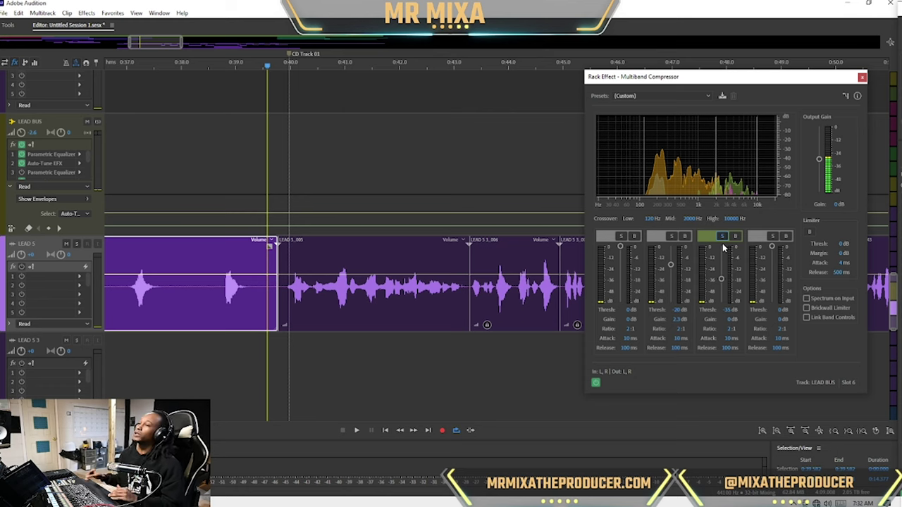
Set the third band's gain to -0.9 dB and threshold to -32 dB, unsolo it, and compare the vocal with the compressor bypassed
key("space")
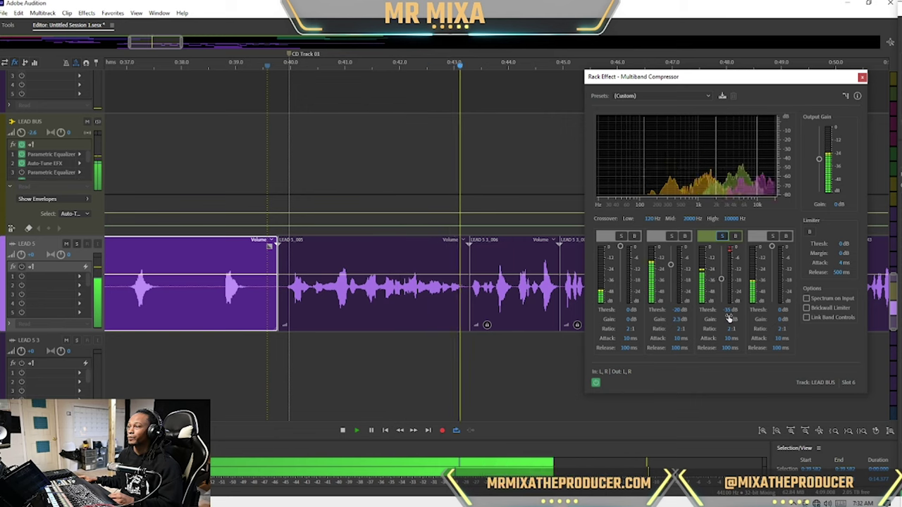
left_click_drag(729, 318, 729, 322)
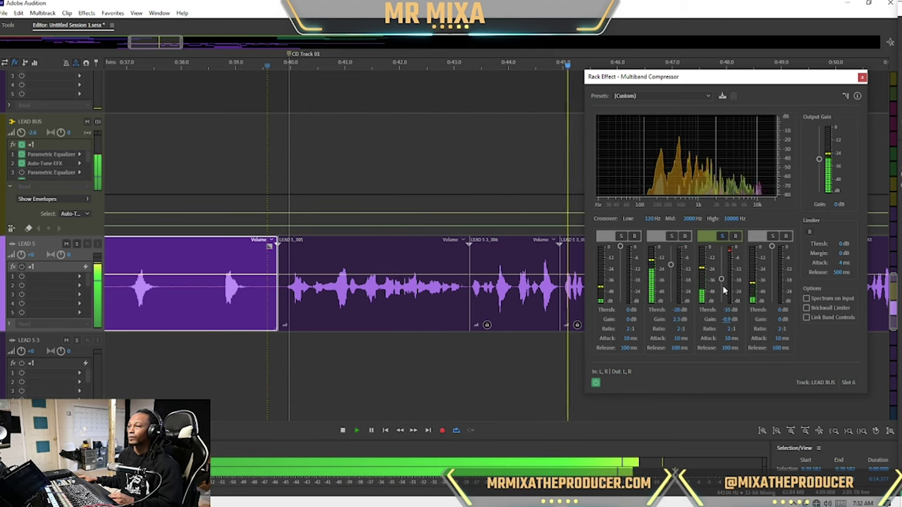
left_click_drag(722, 279, 722, 275)
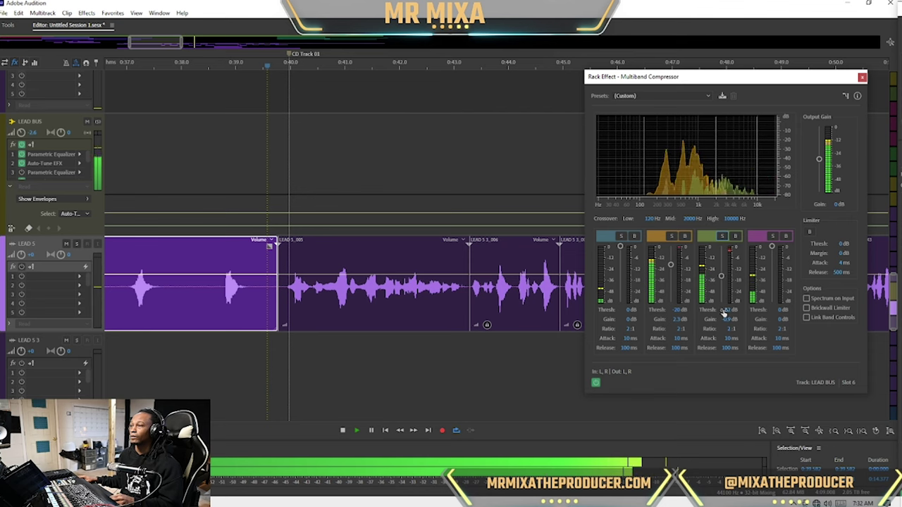
left_click(596, 383)
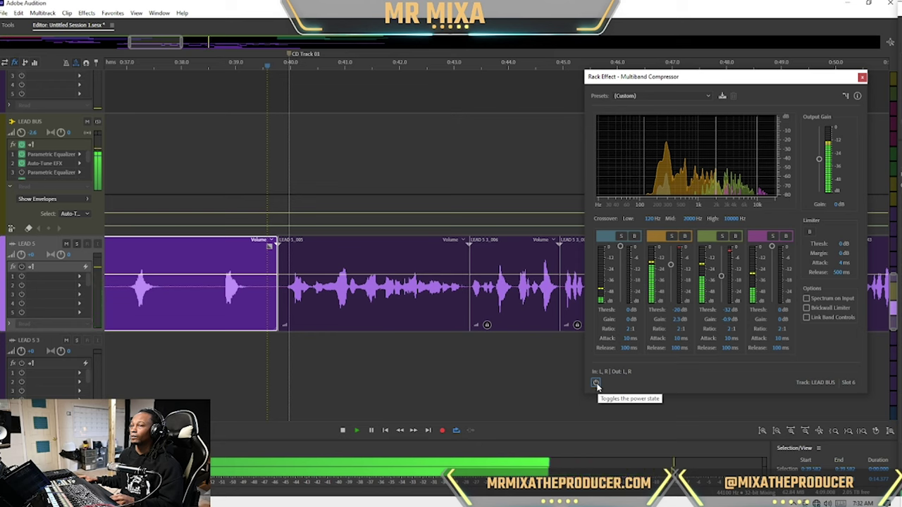
key("space")
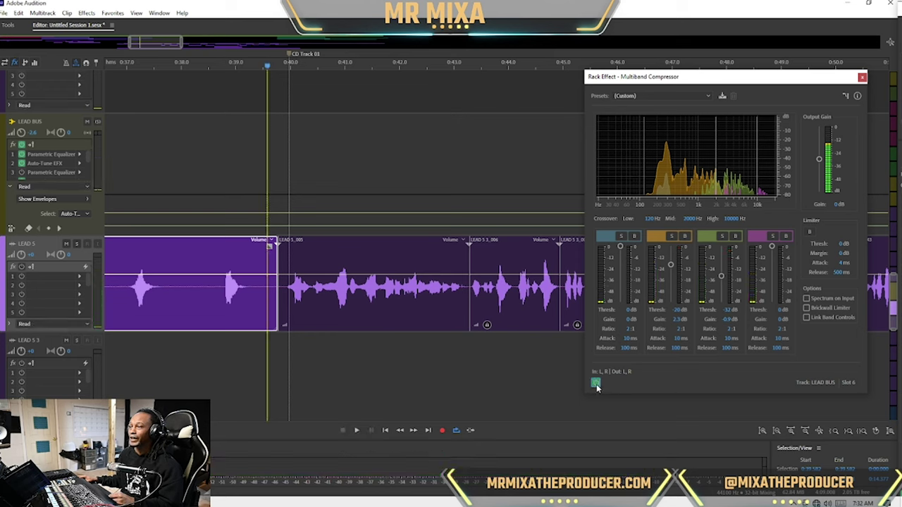
Set the fourth band's threshold to -39 dB, auditioning the band soloed and within the full vocal
key("space")
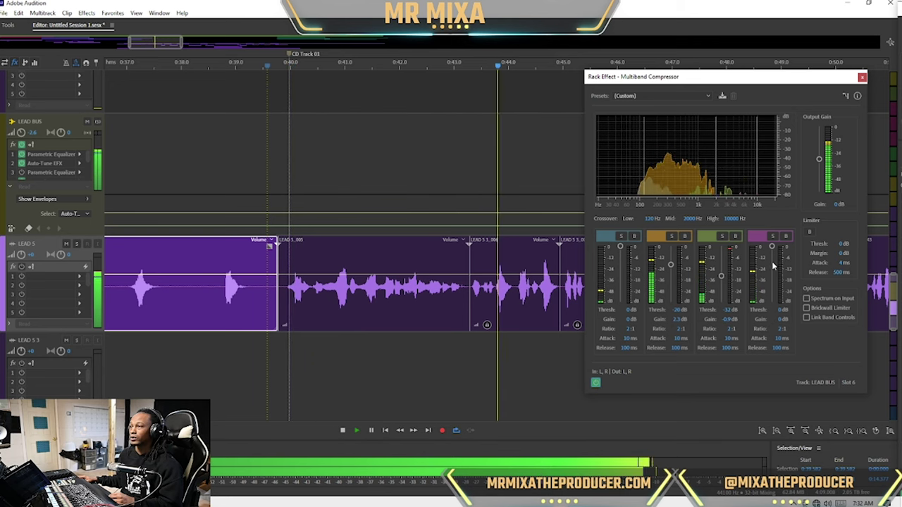
key("space")
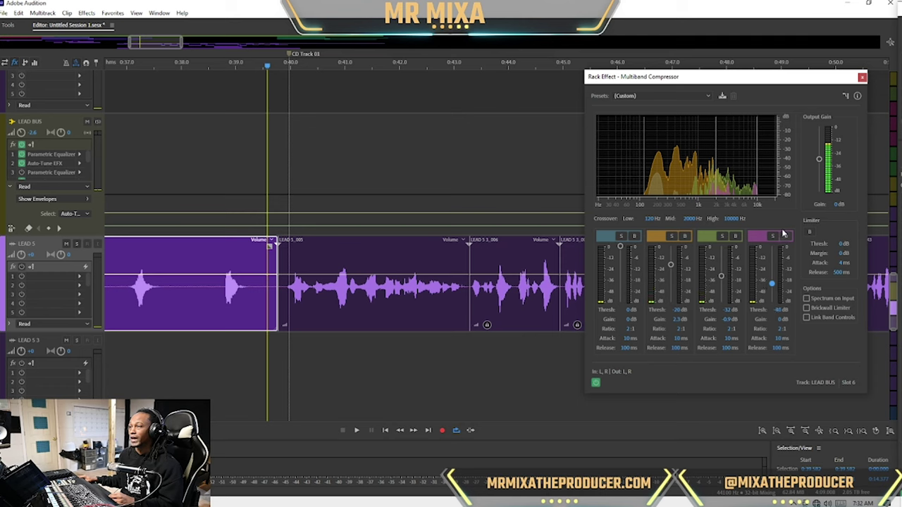
key("space")
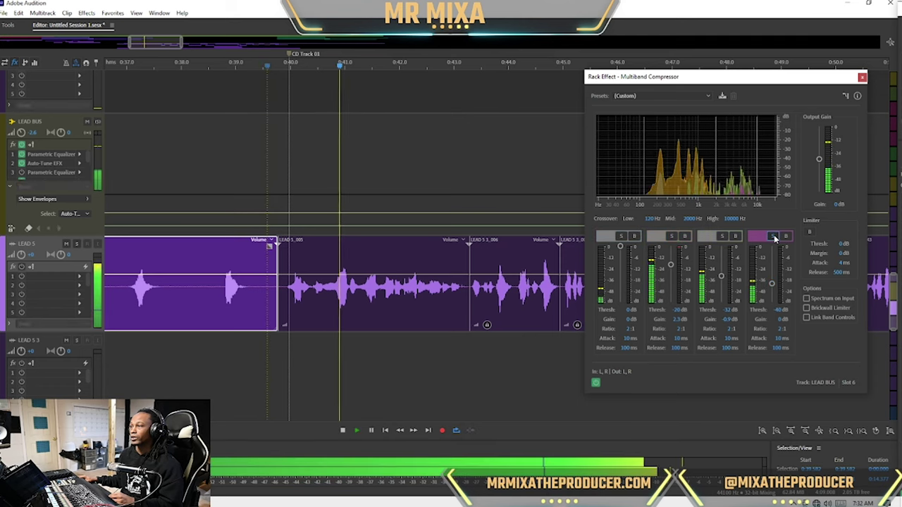
left_click_drag(771, 285, 771, 285)
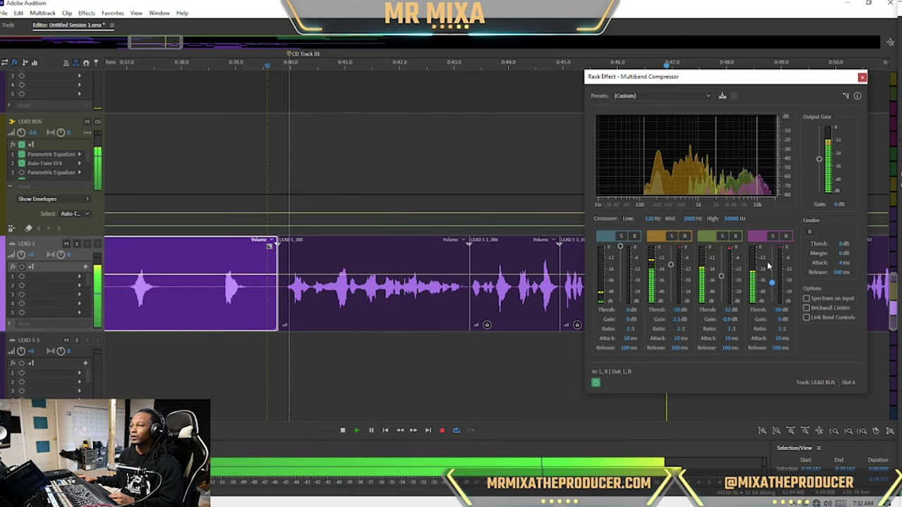
Compare the playing vocal with the fourth band bypassed and active
left_click(786, 237)
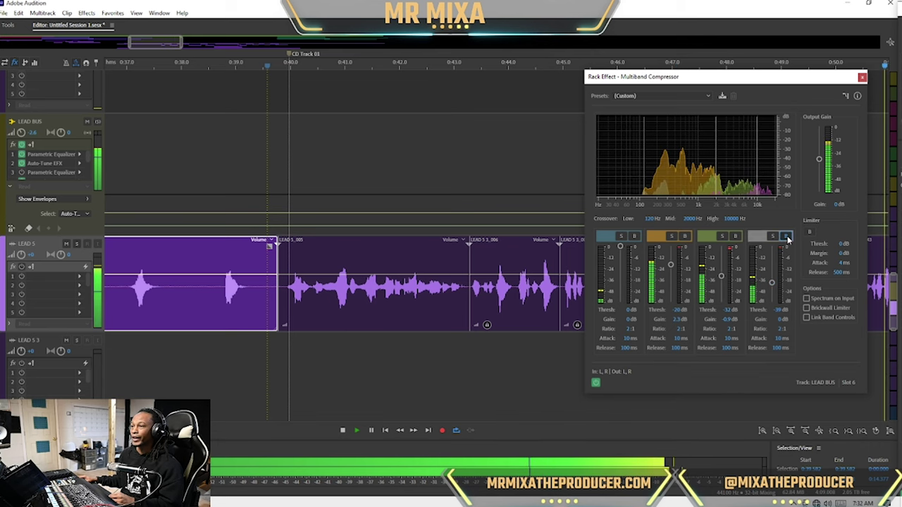
key("space")
key("space")
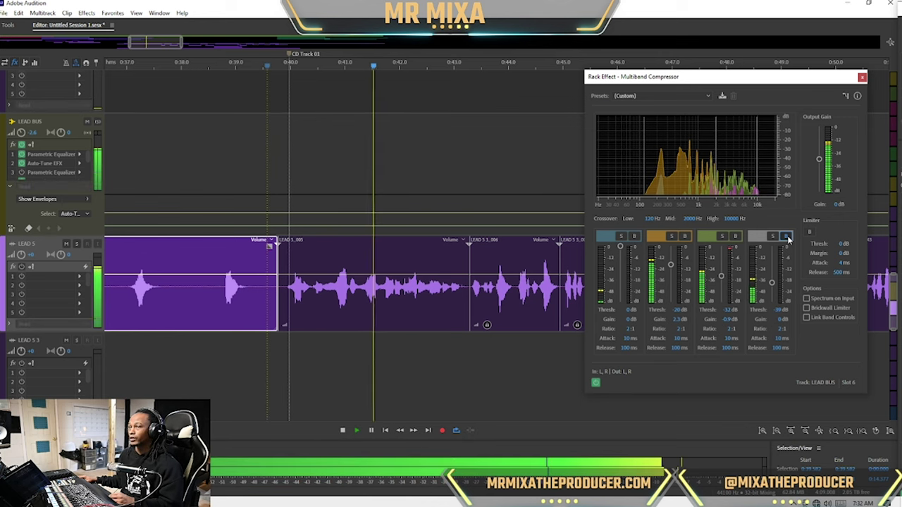
left_click(785, 237)
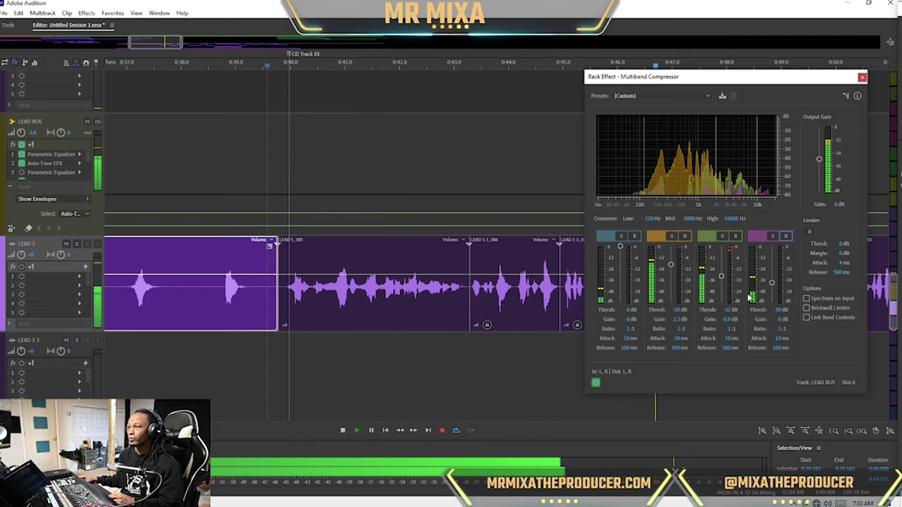
Set the Multiband Compressor's output gain to 1 dB, replay the vocal, and close the effect window
key("space")
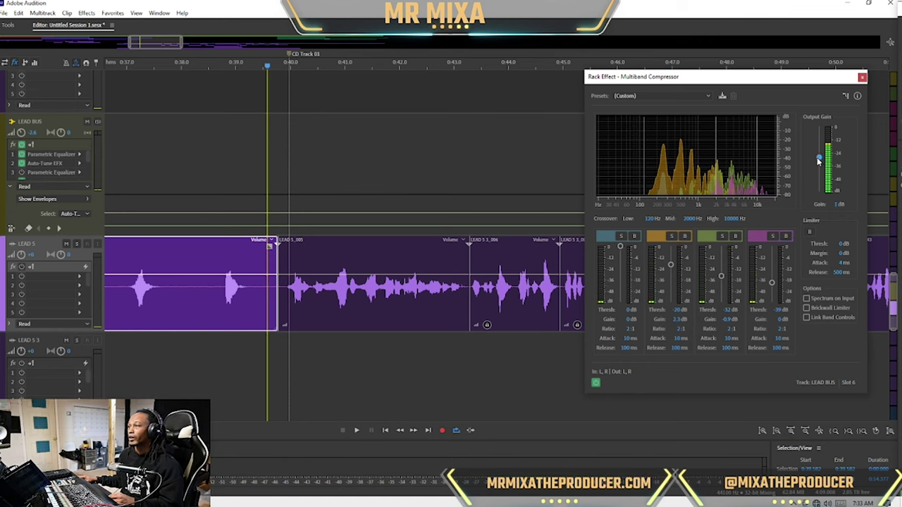
key("space")
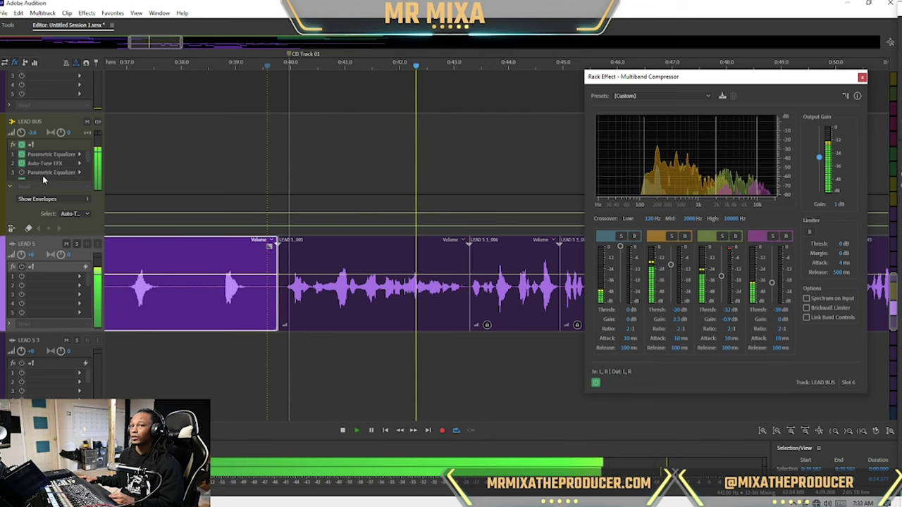
scroll(49, 171, "up", 3)
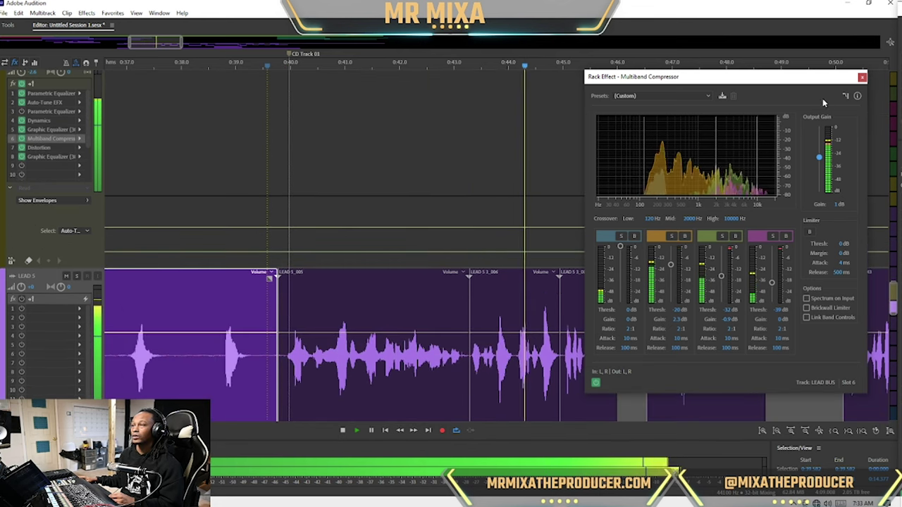
left_click(862, 77)
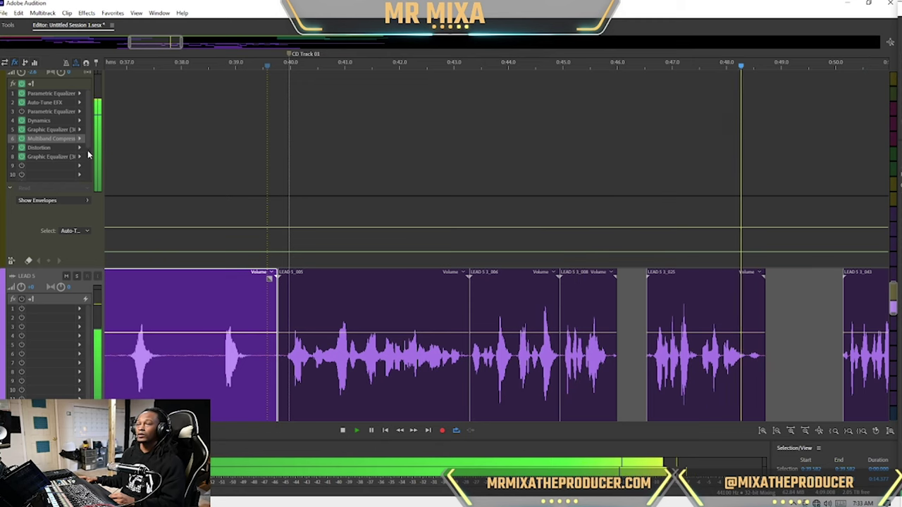
Reopen the LEAD BUS Multiband Compressor, solo the first band during playback, and set its threshold to -56 dB
scroll(633, 183, "down", 1)
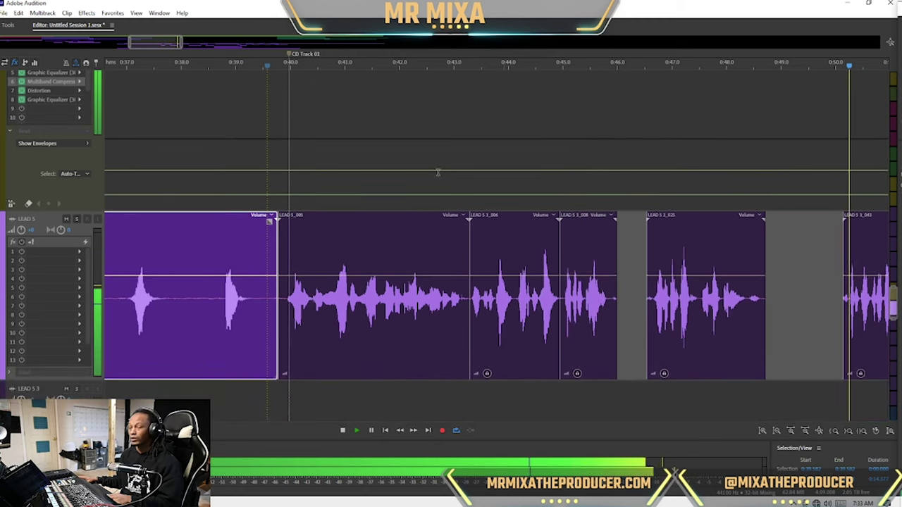
scroll(48, 155, "up", 1)
key("space")
double_click(49, 138)
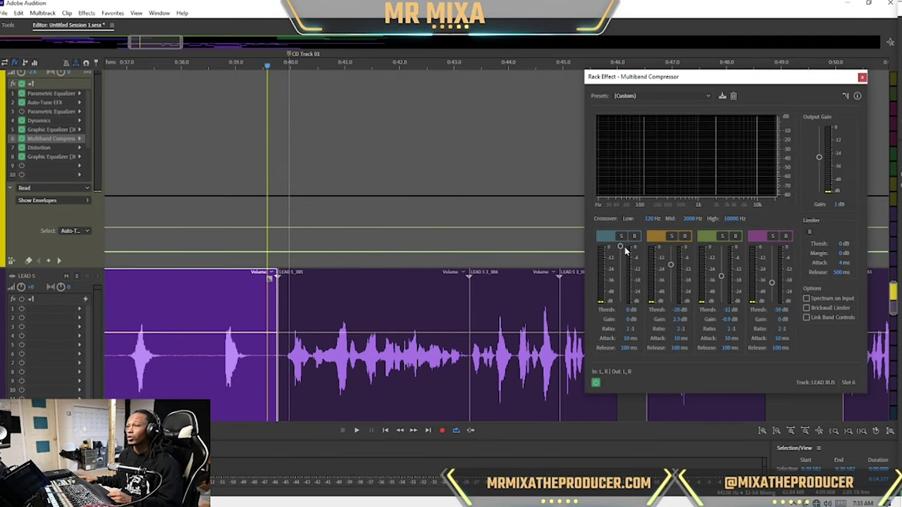
key("space")
left_click(621, 236)
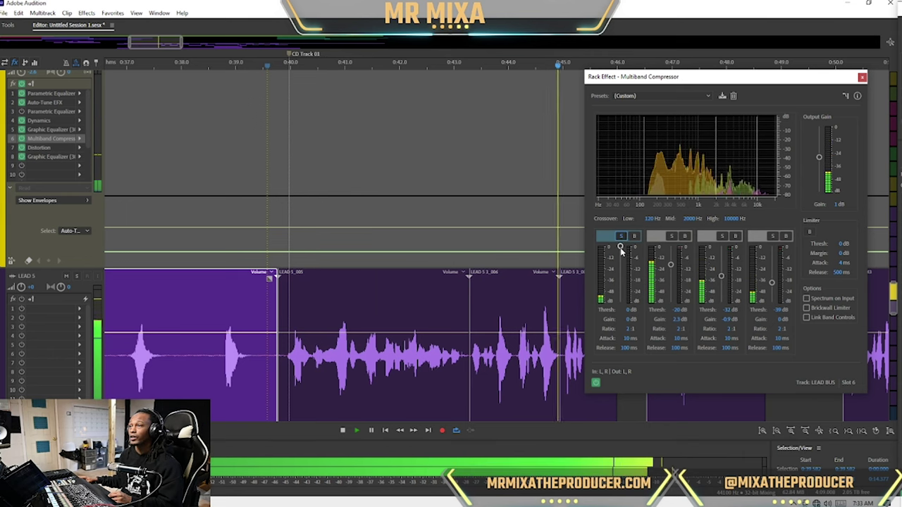
left_click_drag(620, 248, 617, 299)
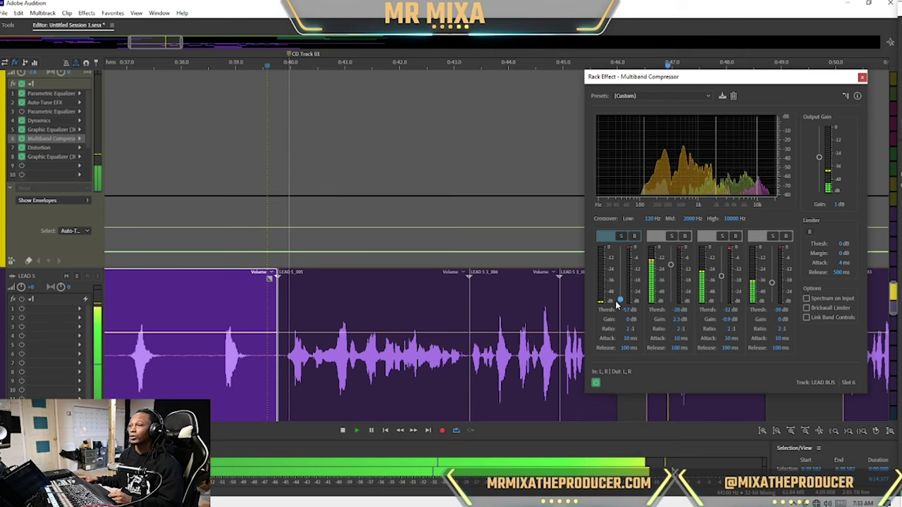
key("space")
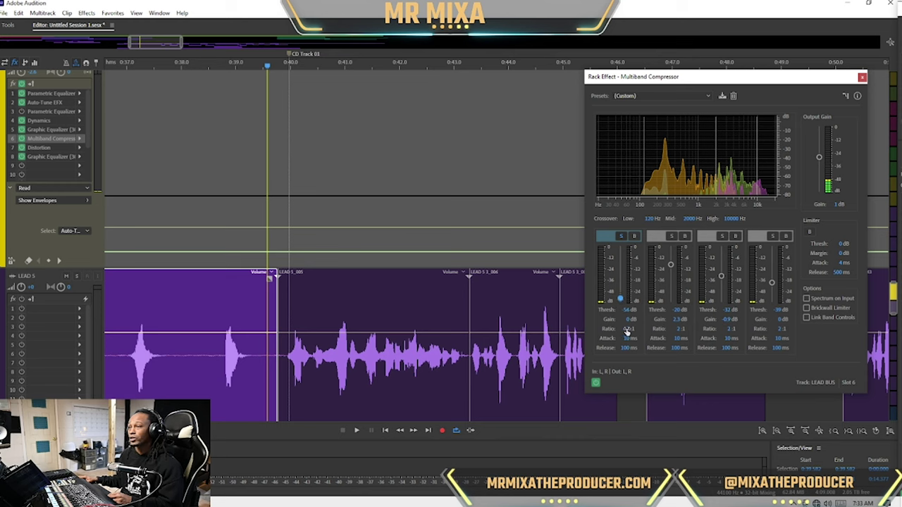
Set the soloed first band's ratio to 4:1 and lower its gain to -6.9 dB during playback
key("Return")
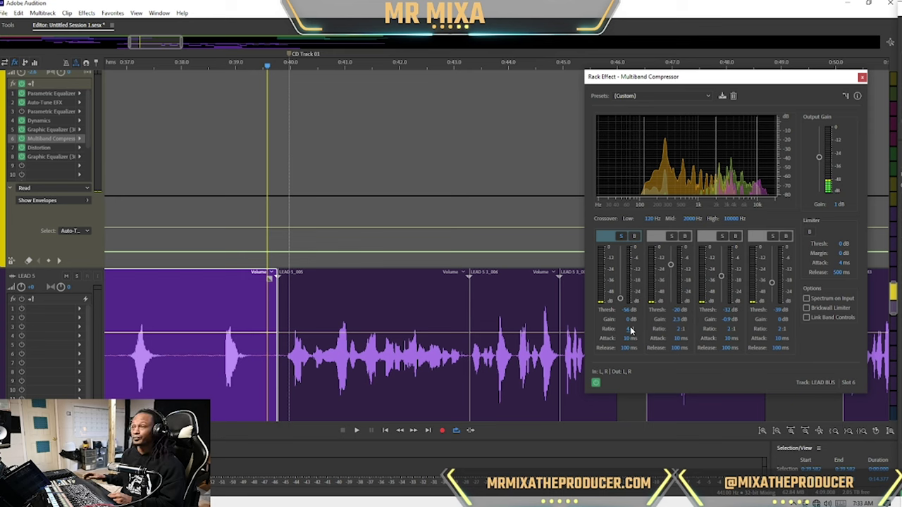
key("space")
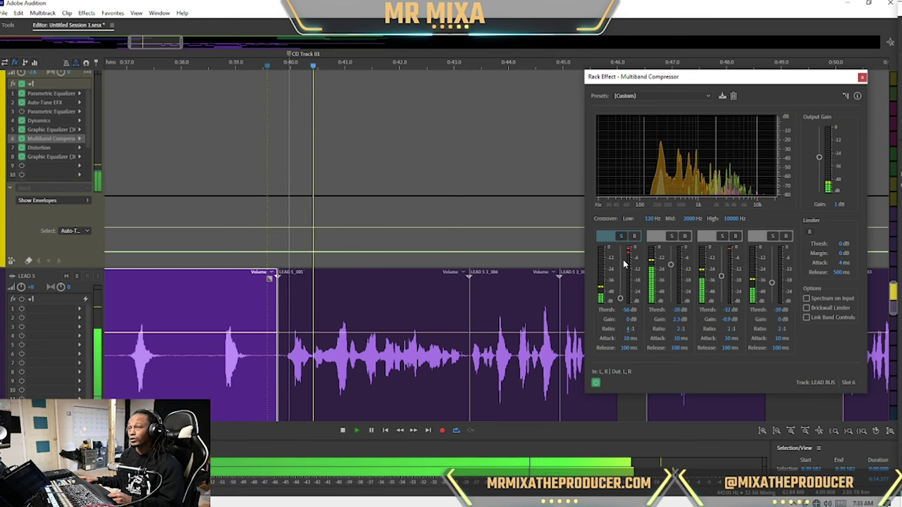
left_click_drag(627, 322, 623, 348)
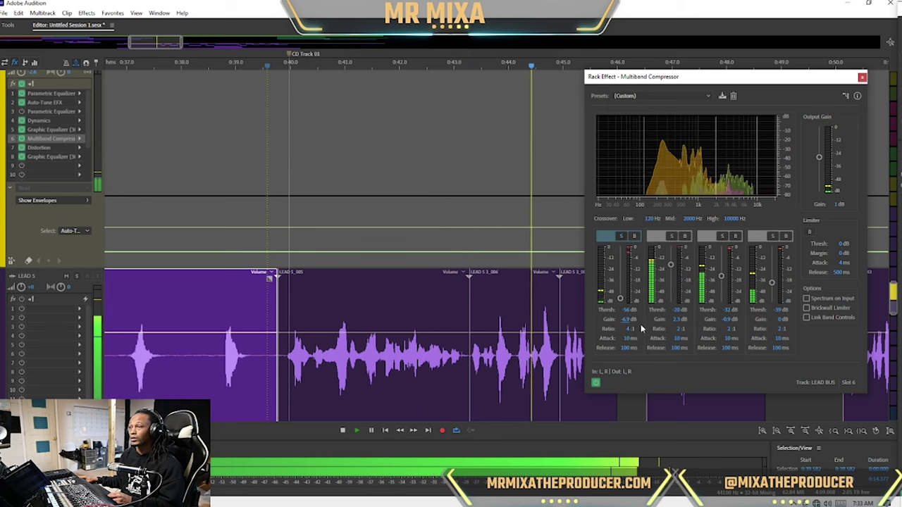
Unsolo the first band, replay the vocal with all four bands active, and close the Multiband Compressor window
key("space")
left_click(622, 237)
key("space")
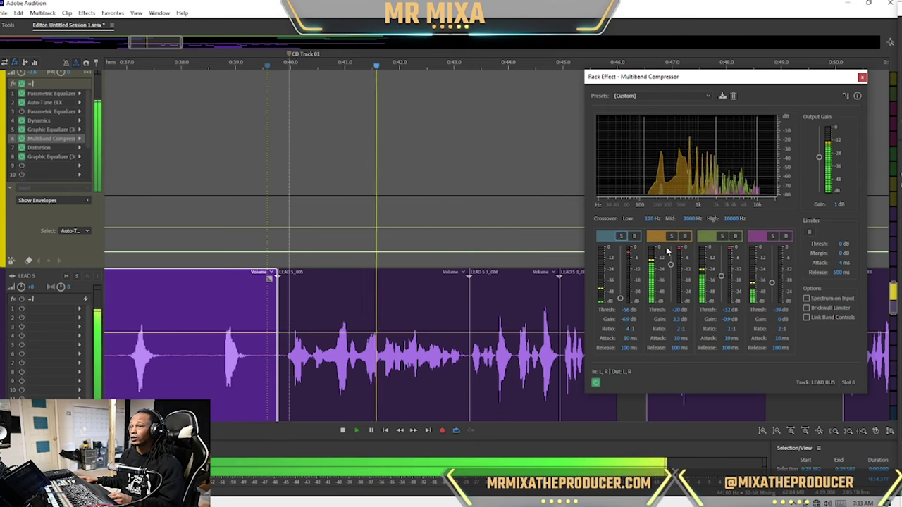
left_click(862, 76)
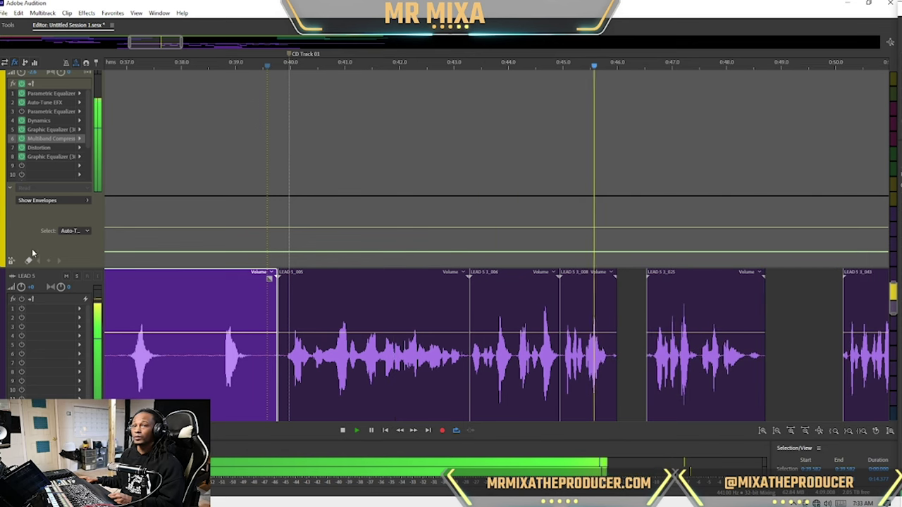
Set the start position to about 0:48, listen on with more of the session in view, and stop playback
scroll(43, 248, "down", 3)
left_click(729, 224)
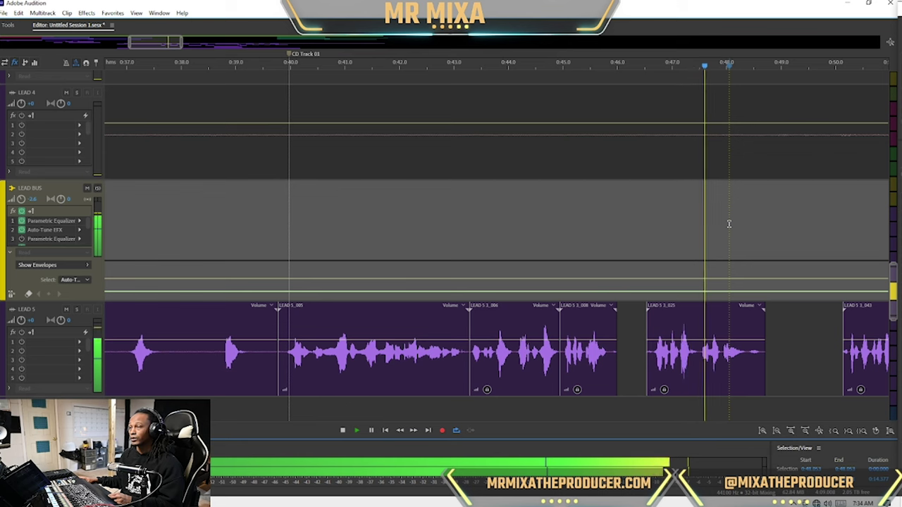
key("minus")
key("minus")
scroll(729, 224, "down", 5)
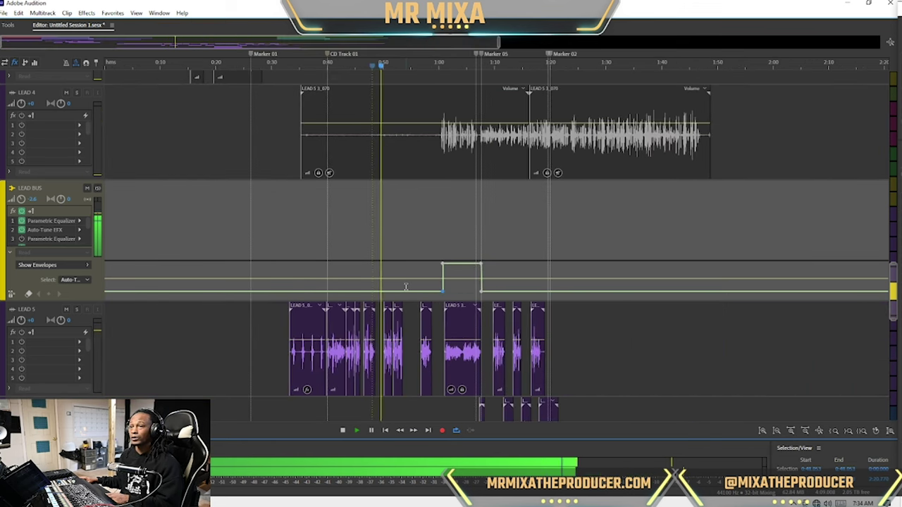
key("space")
Reopen the LEAD BUS Multiband Compressor, review its preset list without choosing one, and move the window clear of the tracks
scroll(54, 223, "up", 3)
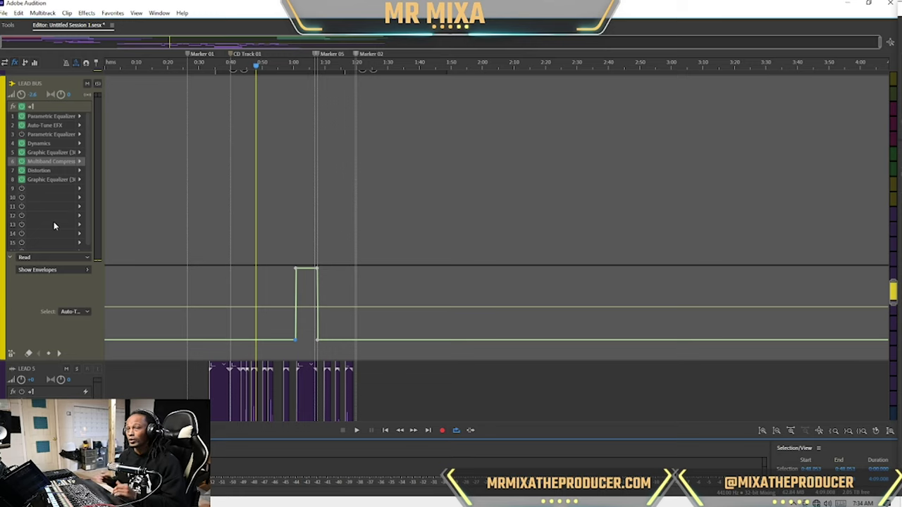
double_click(55, 162)
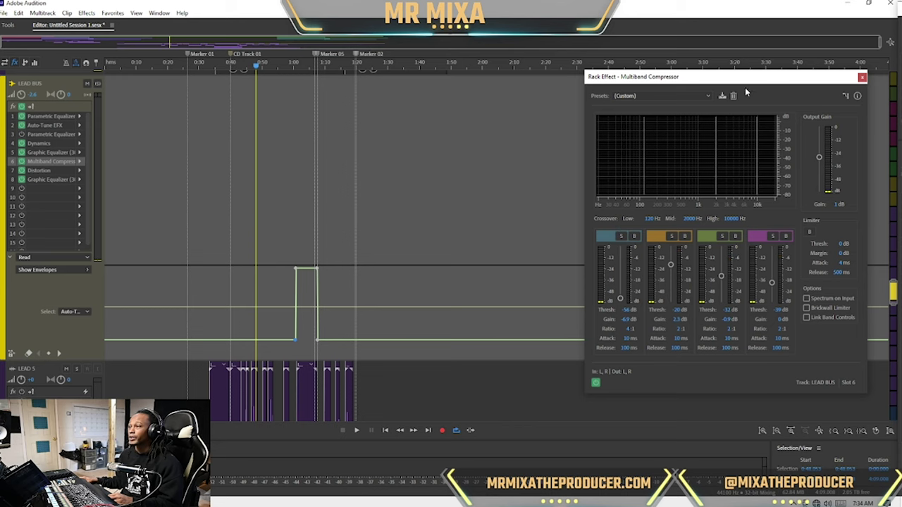
left_click_drag(753, 83, 553, 105)
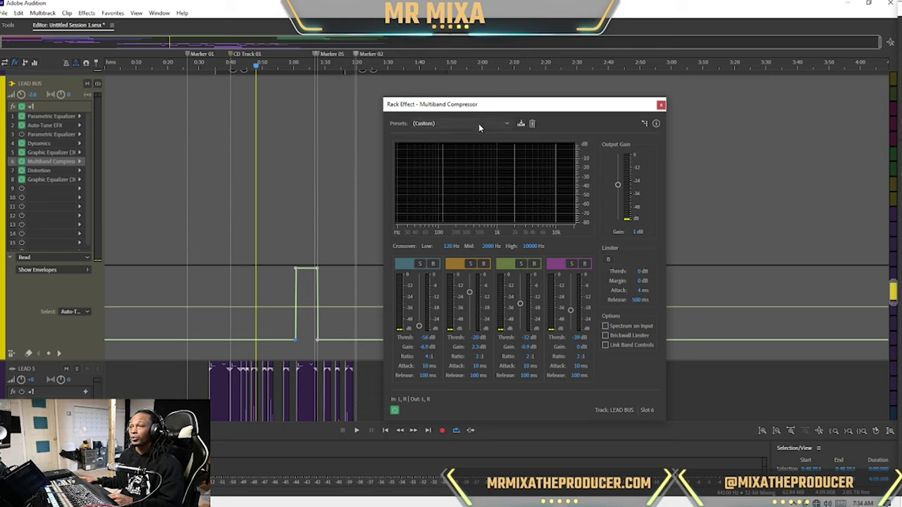
left_click(506, 124)
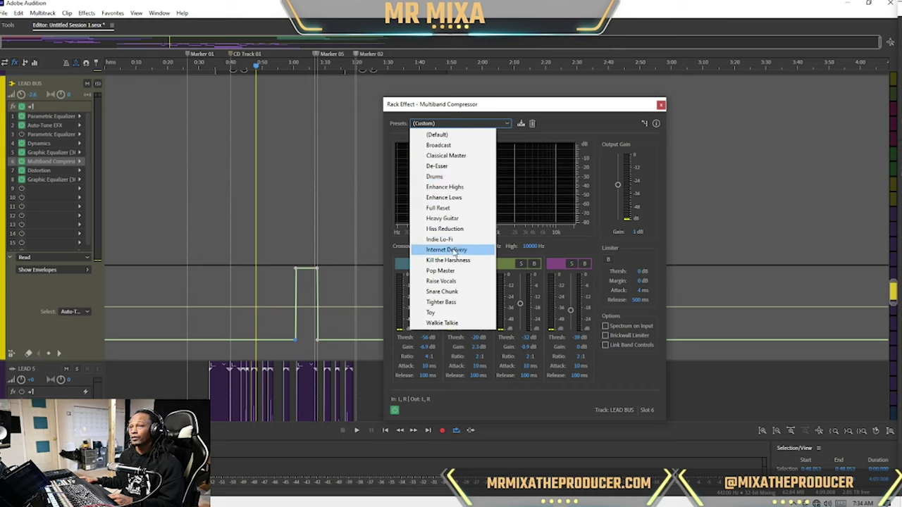
left_click(576, 110)
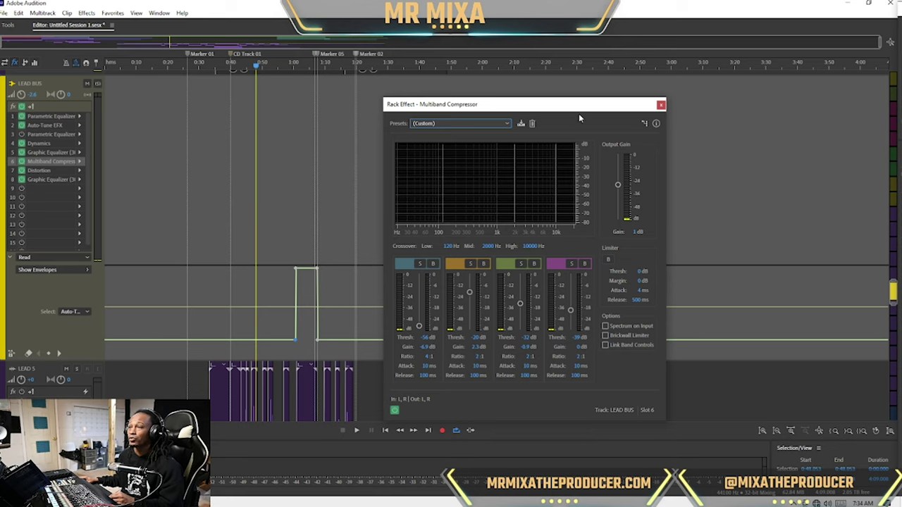
left_click_drag(572, 106, 792, 81)
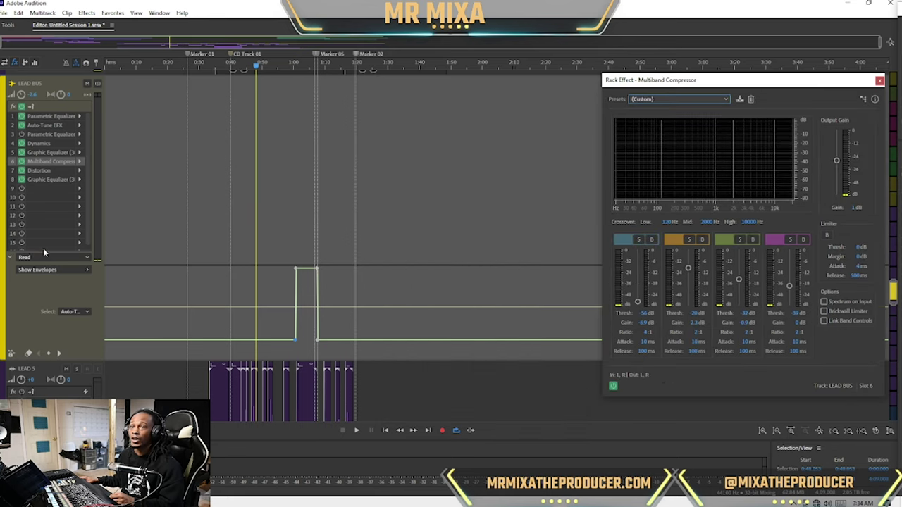
Place the playhead at the CD Track 01 marker with the LEAD 5 3 track selected
scroll(44, 249, "down", 3)
scroll(268, 325, "down", 2)
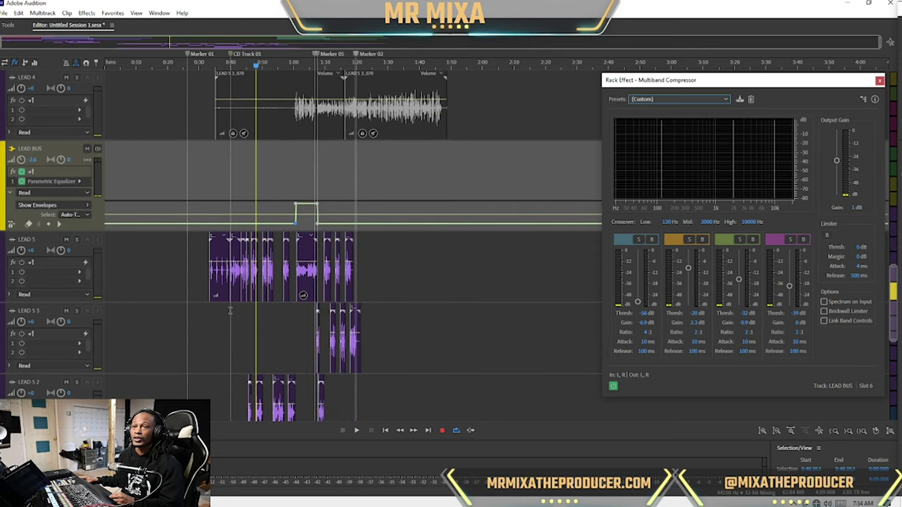
left_click(230, 310)
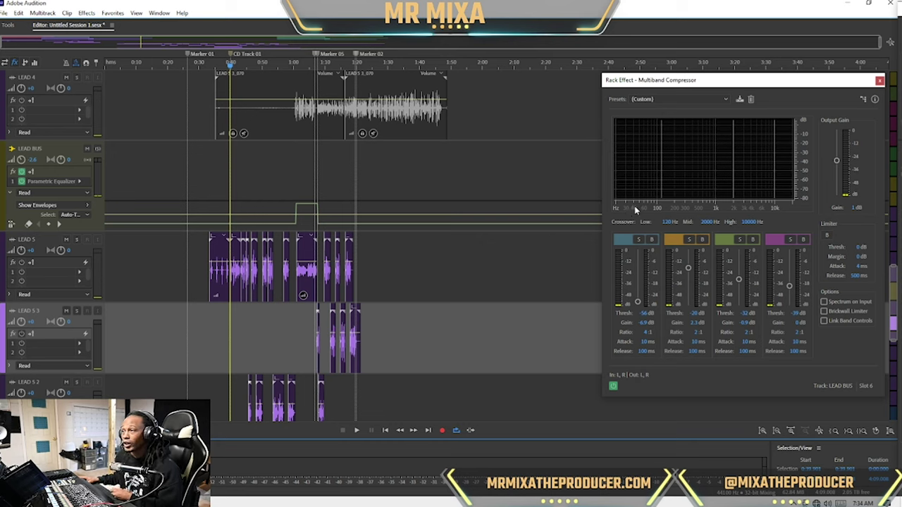
Open the LEAD BUS Dynamics effect beside the Multiband Compressor to compare the two effects' controls
scroll(55, 170, "up", 2)
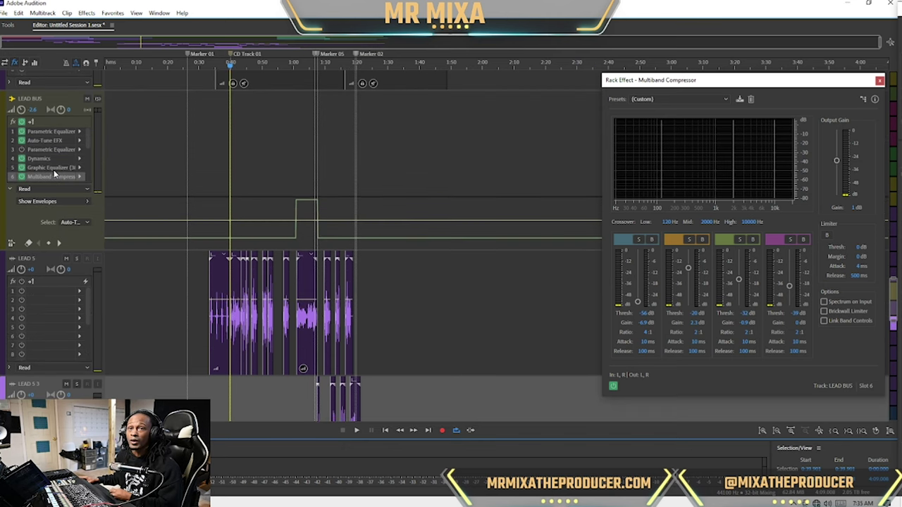
scroll(54, 168, "up", 1)
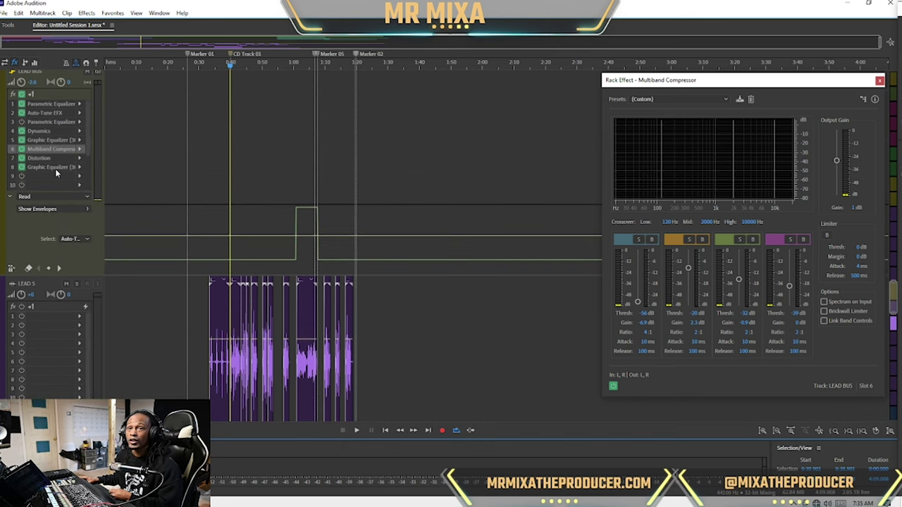
double_click(54, 131)
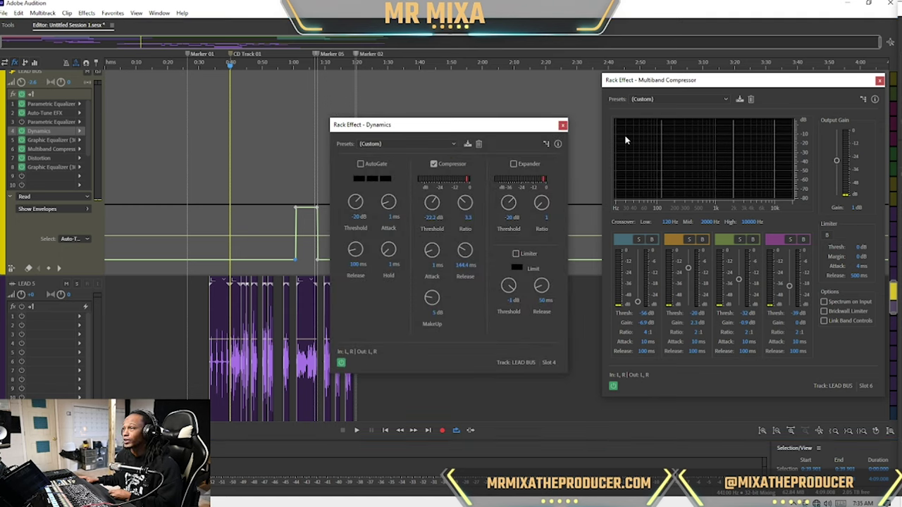
left_click_drag(532, 131, 529, 94)
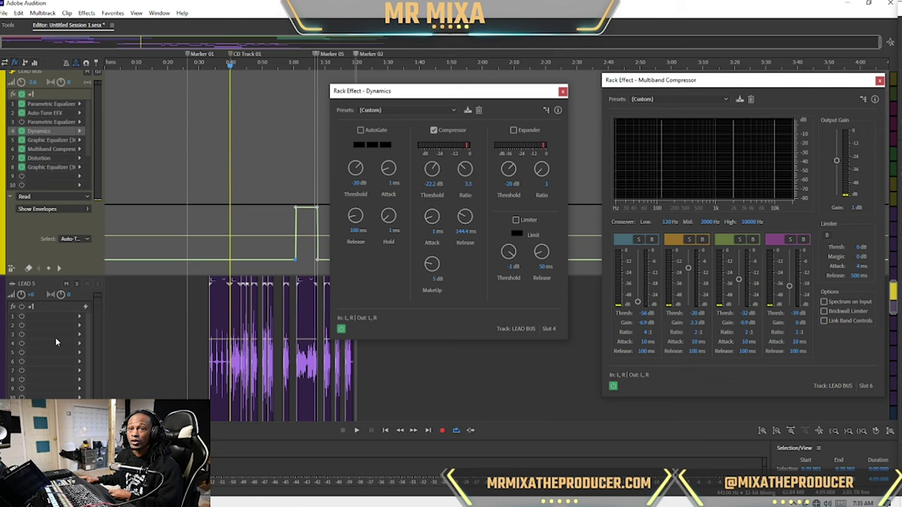
Select the LEAD 5 track and close the Multiband Compressor and Dynamics windows
left_click(59, 305)
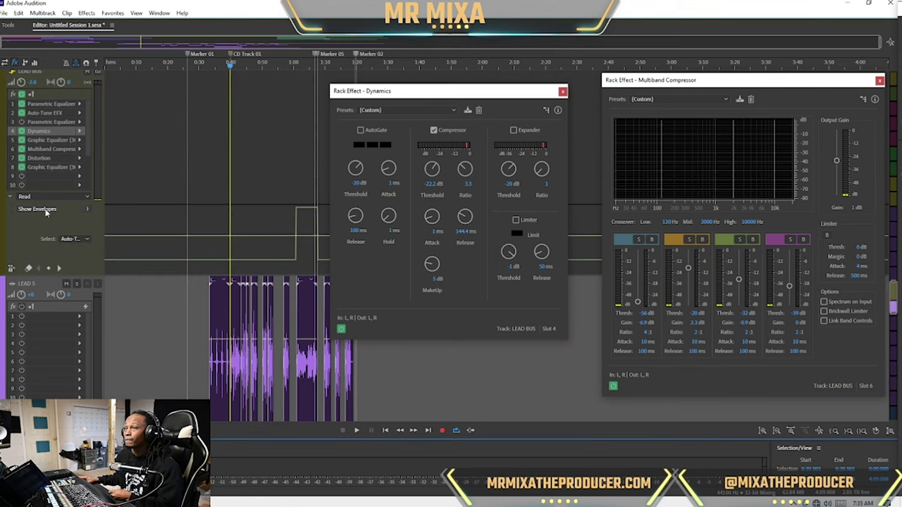
scroll(35, 156, "down", 2)
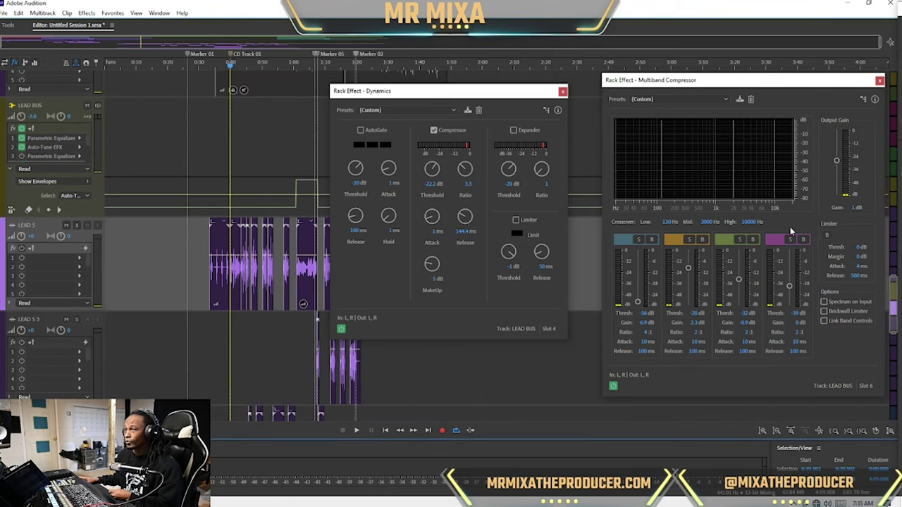
left_click(880, 82)
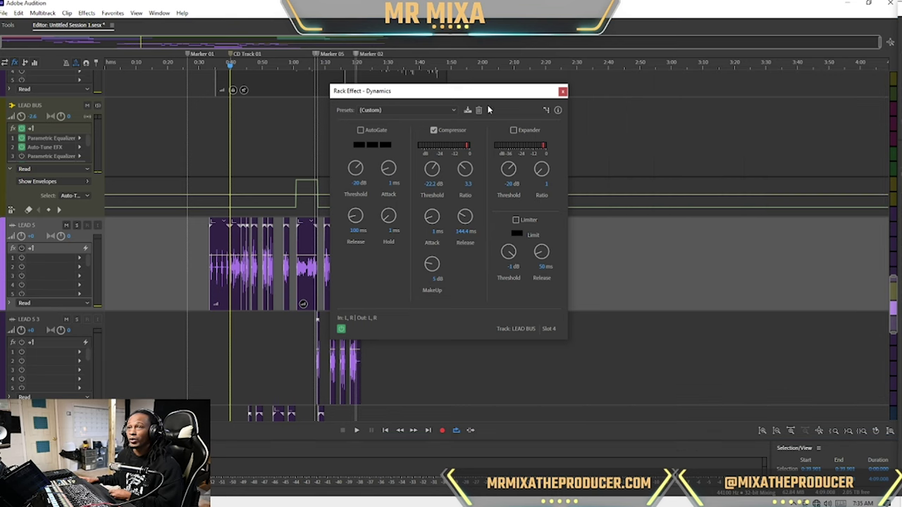
left_click(563, 92)
scroll(35, 185, "down", 2)
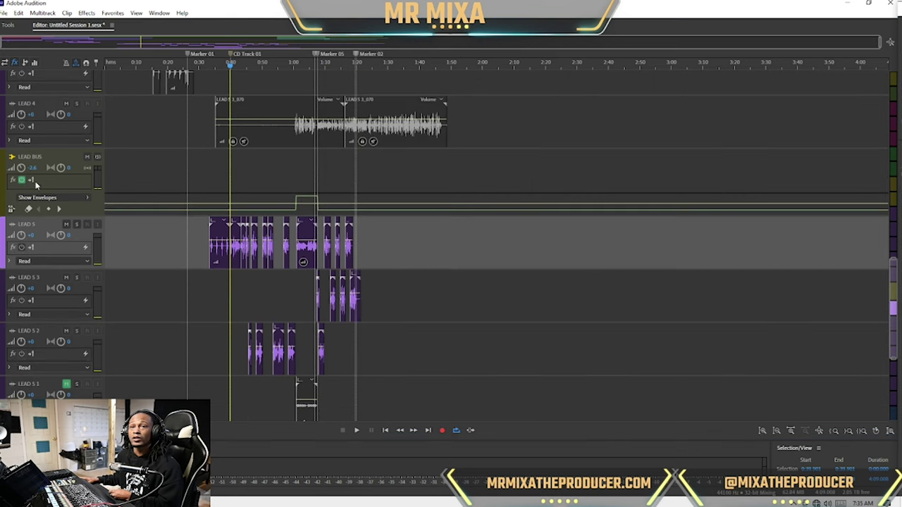